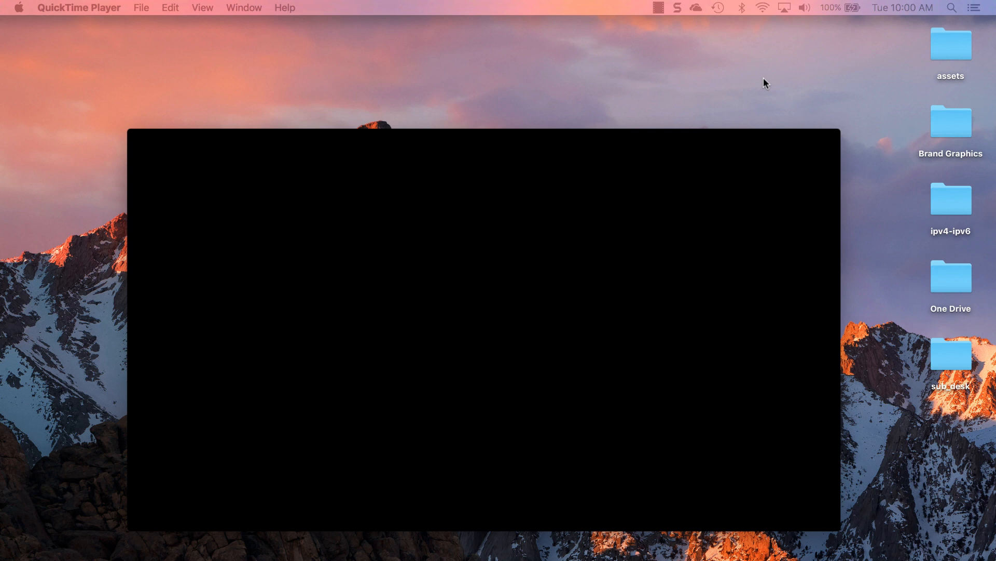
Play the video main_video_rJuvhB6V-.mp4 in full screen.
mouse_move(490, 329)
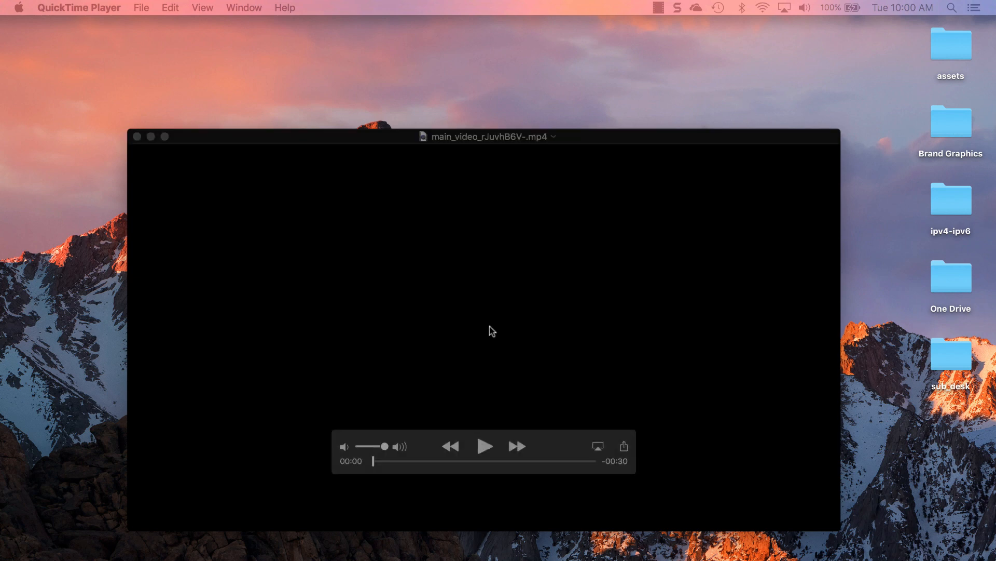
left_click(165, 137)
key("space")
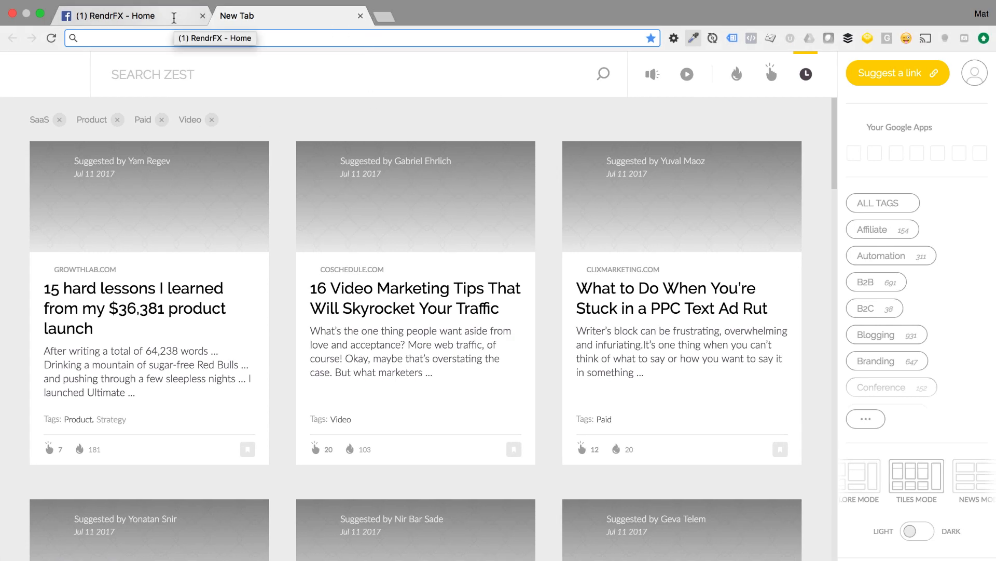
Switch to Chrome and open the Out of the Grey Coffeehousecafe page on Facebook from the address suggestions.
type("face")
key("Right")
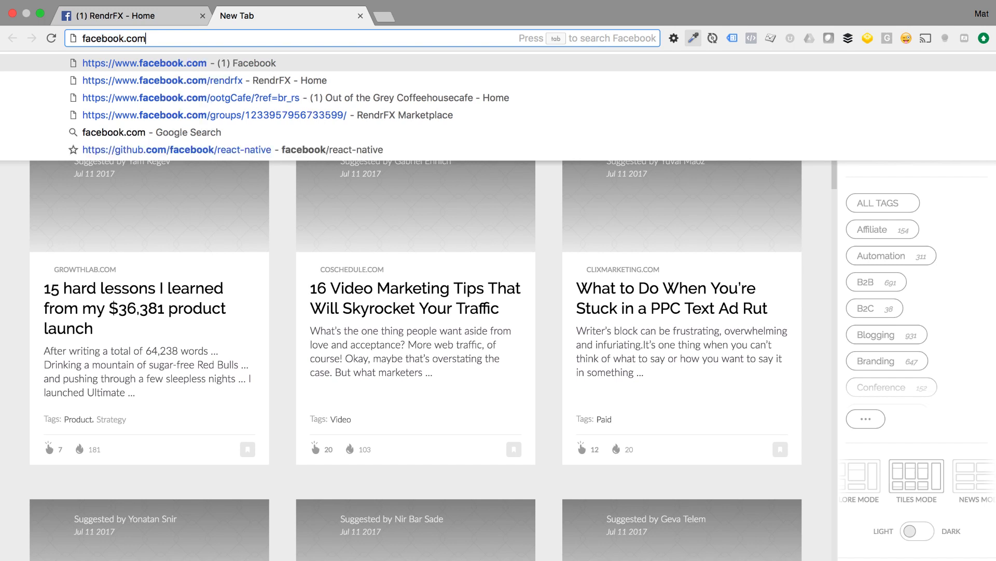
type("/")
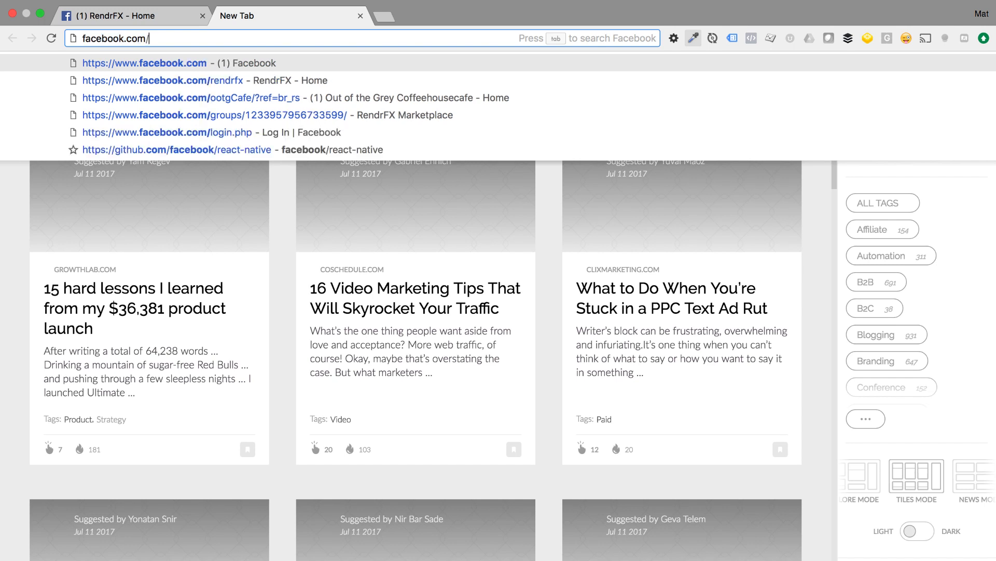
key("Down")
key("Down")
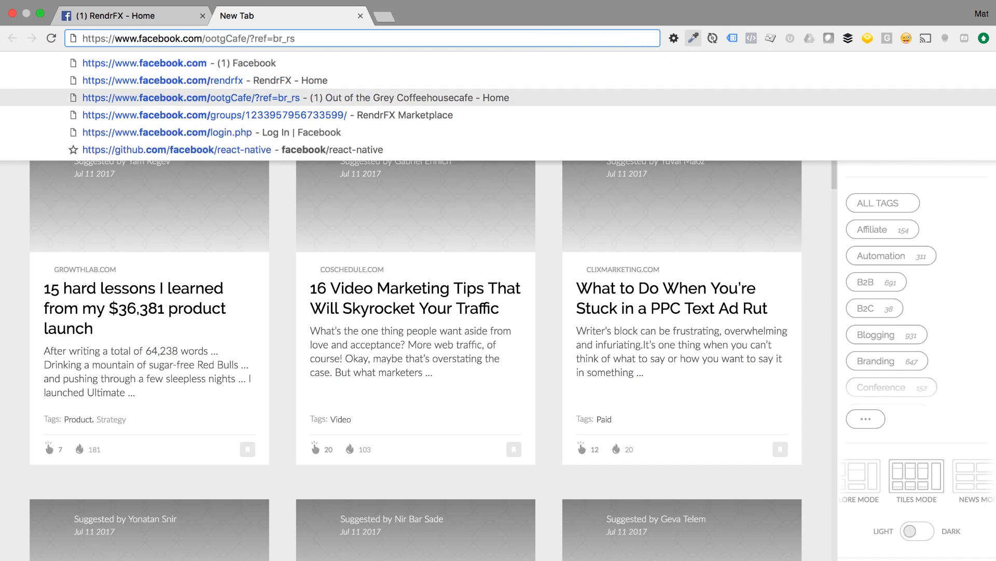
key("Return")
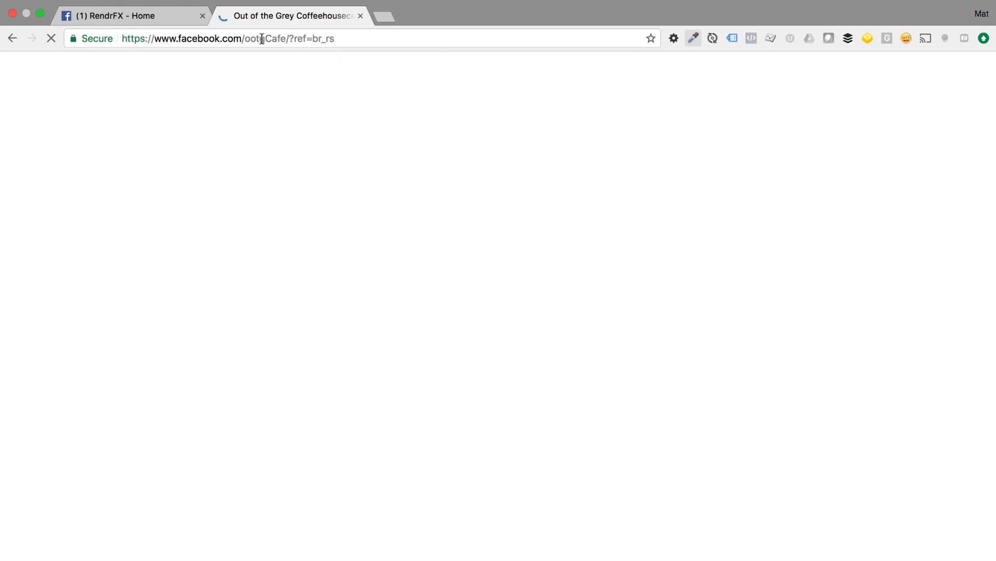
left_click(262, 39)
double_click(262, 39)
left_click_drag(289, 38, 446, 38)
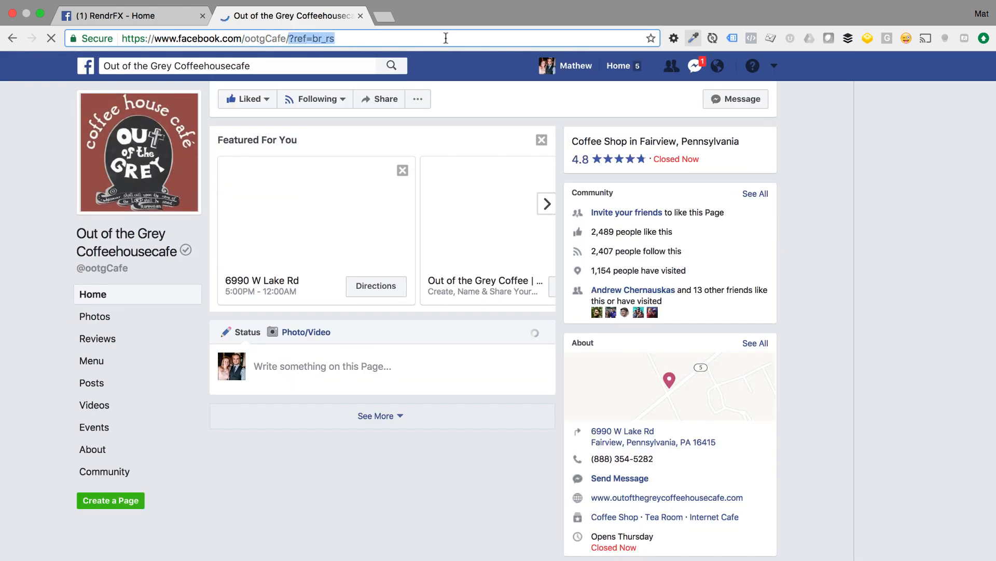
key("BackSpace")
key("BackSpace")
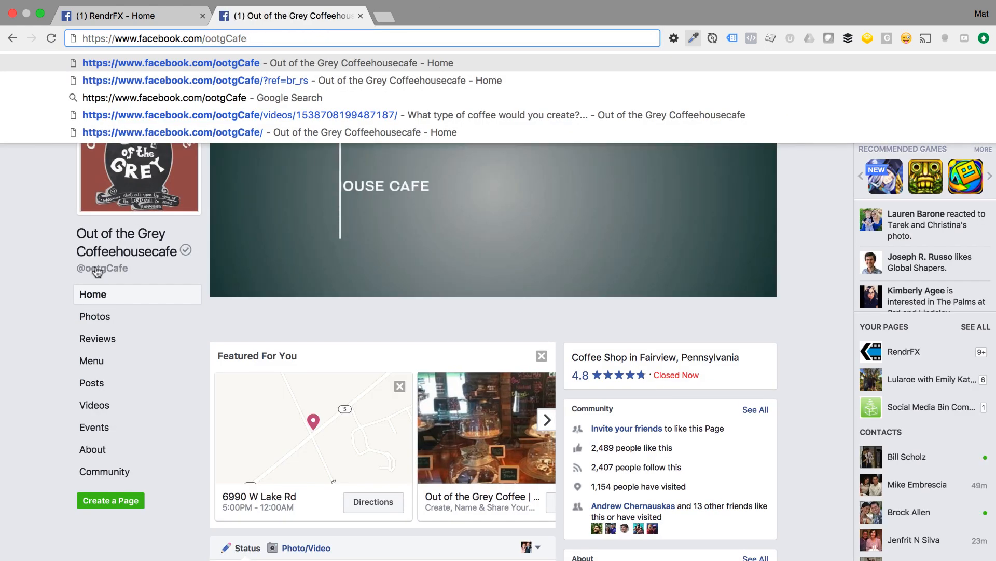
left_click(57, 261)
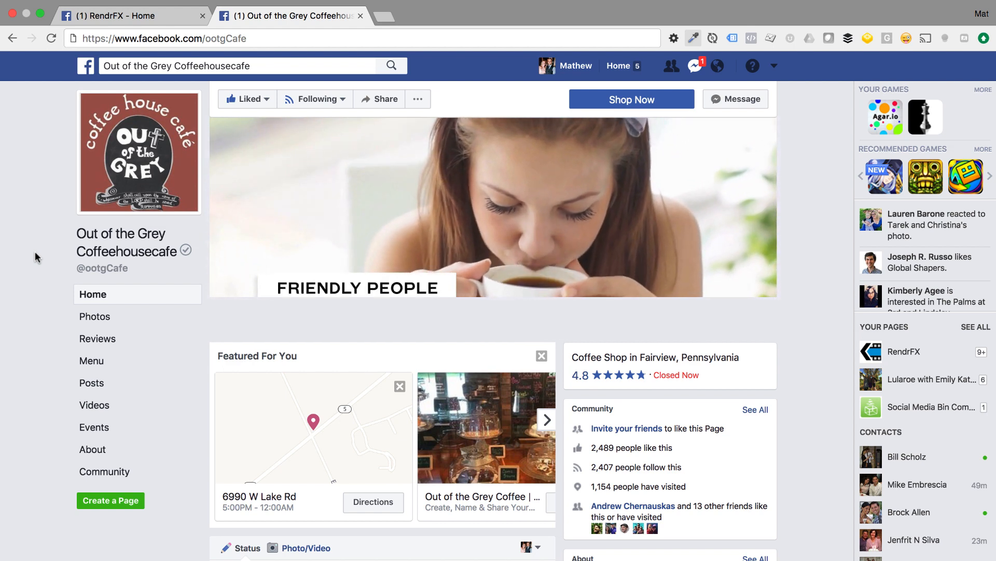
Open app.rendrfx.com in a new browser tab.
key("ctrl+t")
type("ap")
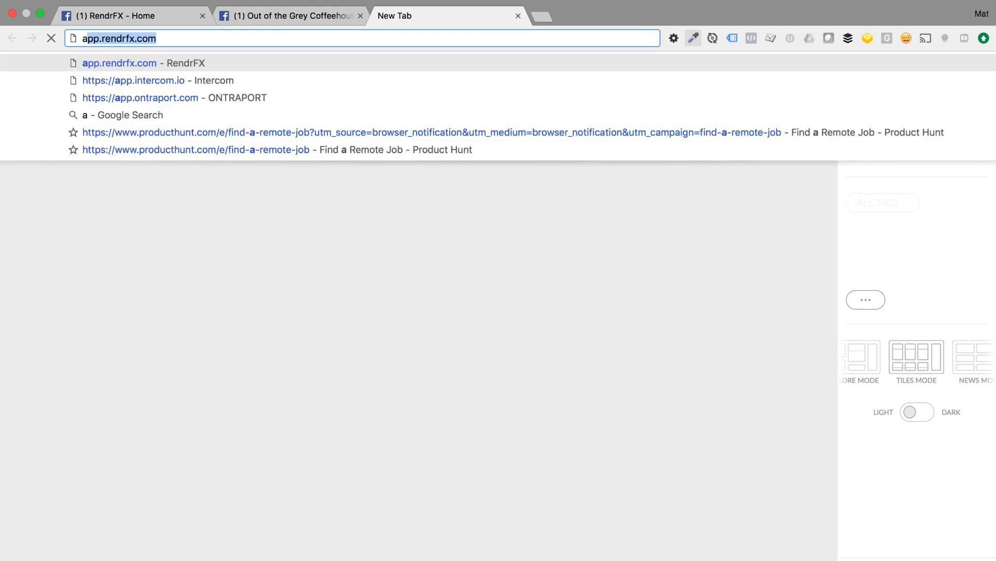
type("p.")
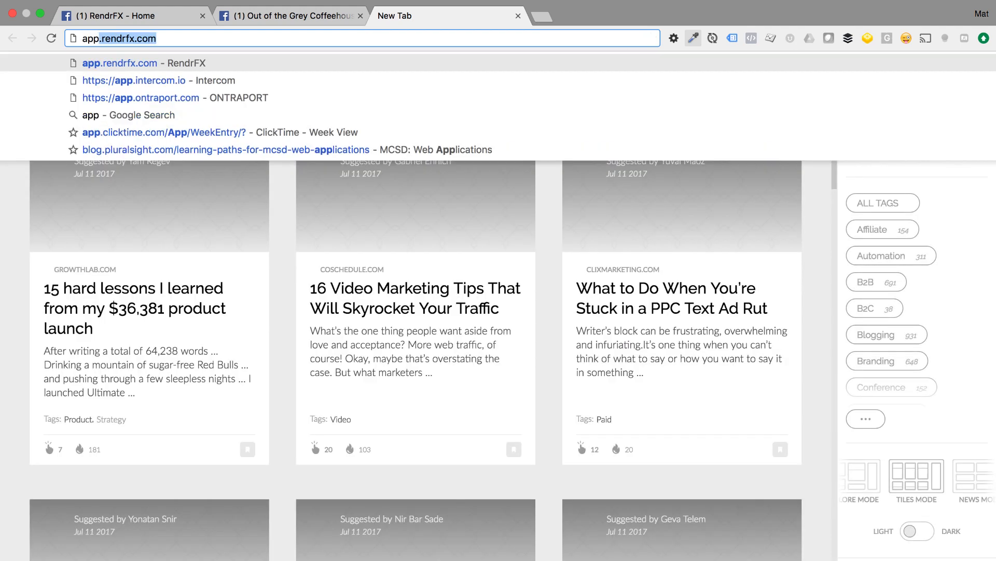
type("rend")
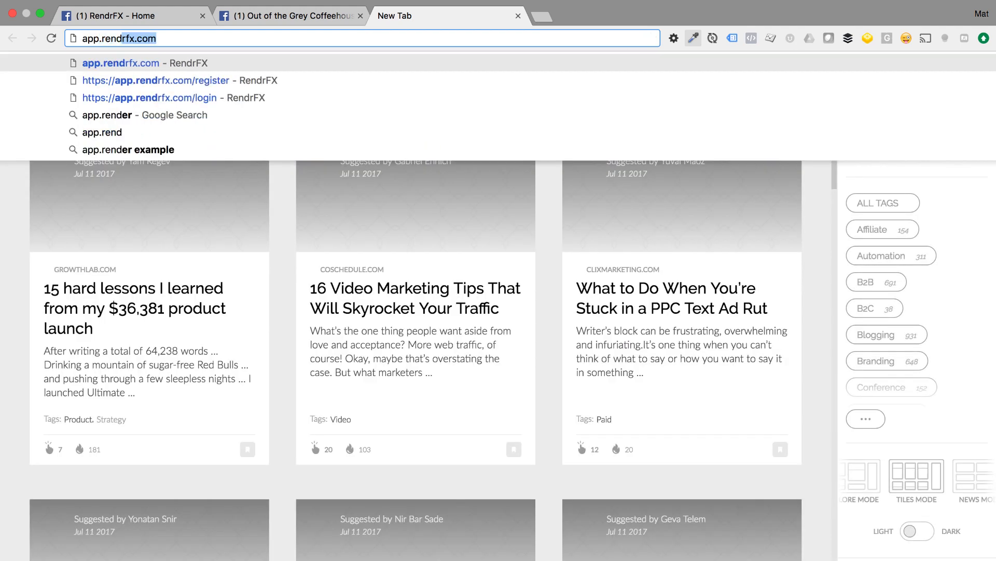
type("rfx.com/")
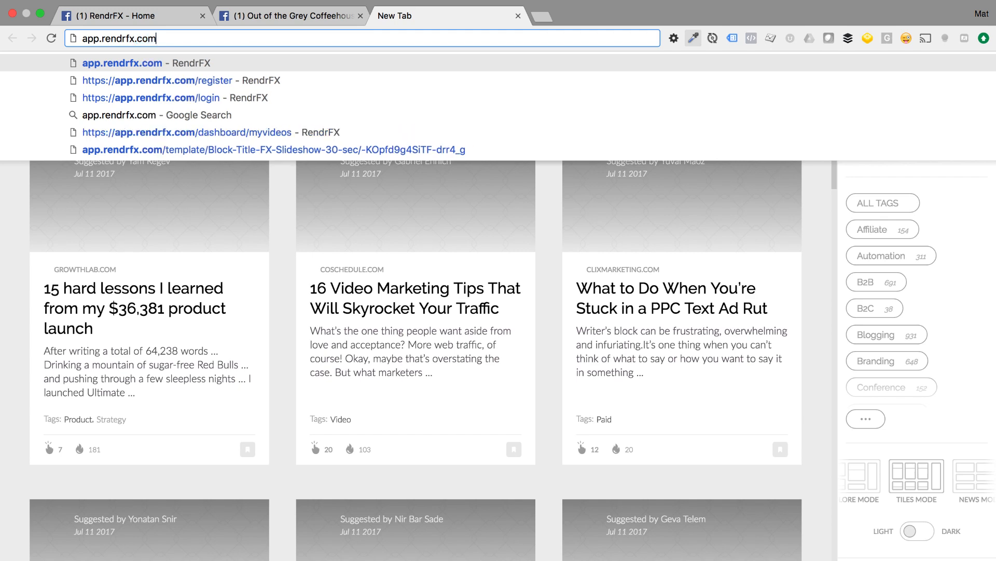
key("Return")
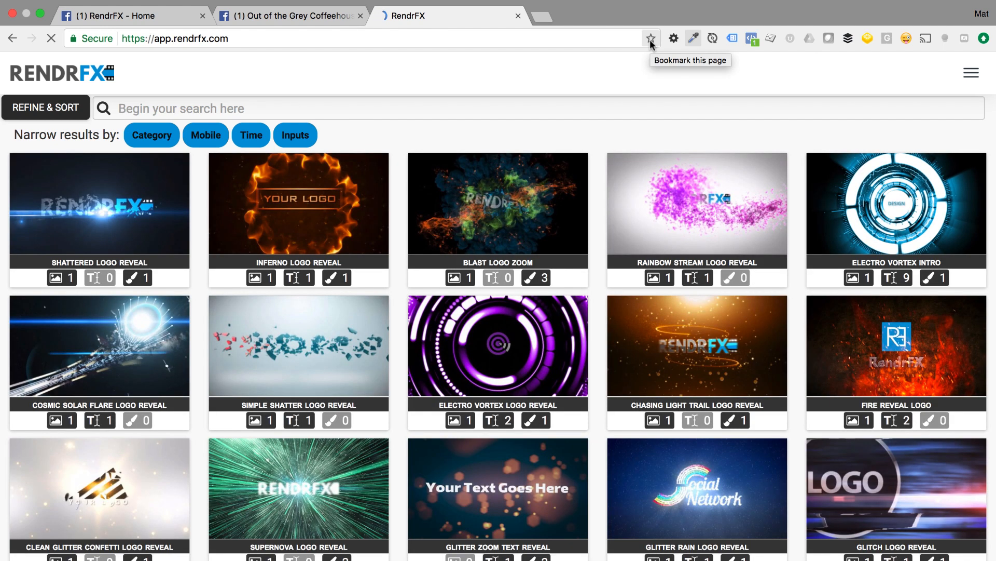
Bookmark the RendrFX page in the Bookmarks Bar folder.
left_click(650, 42)
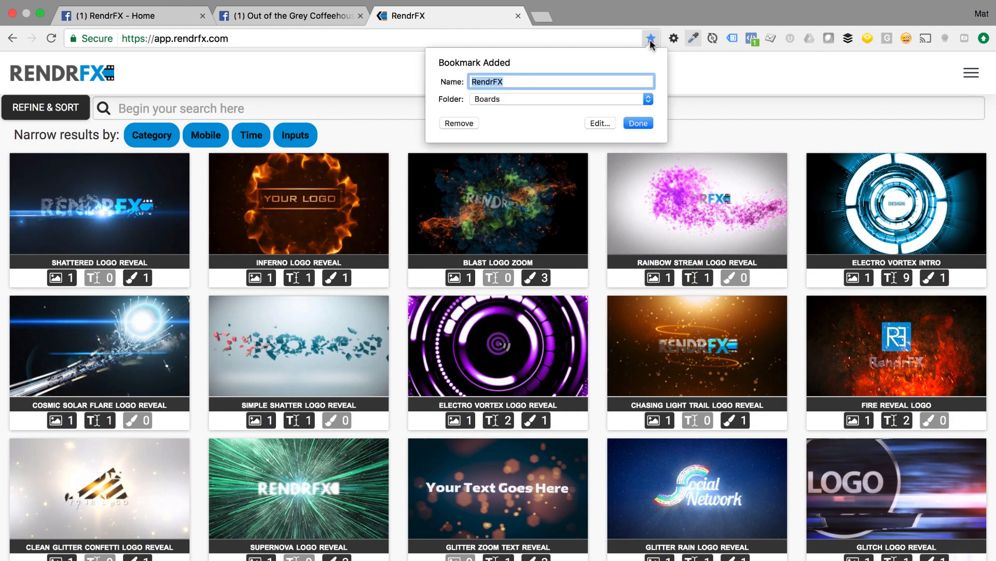
left_click(636, 98)
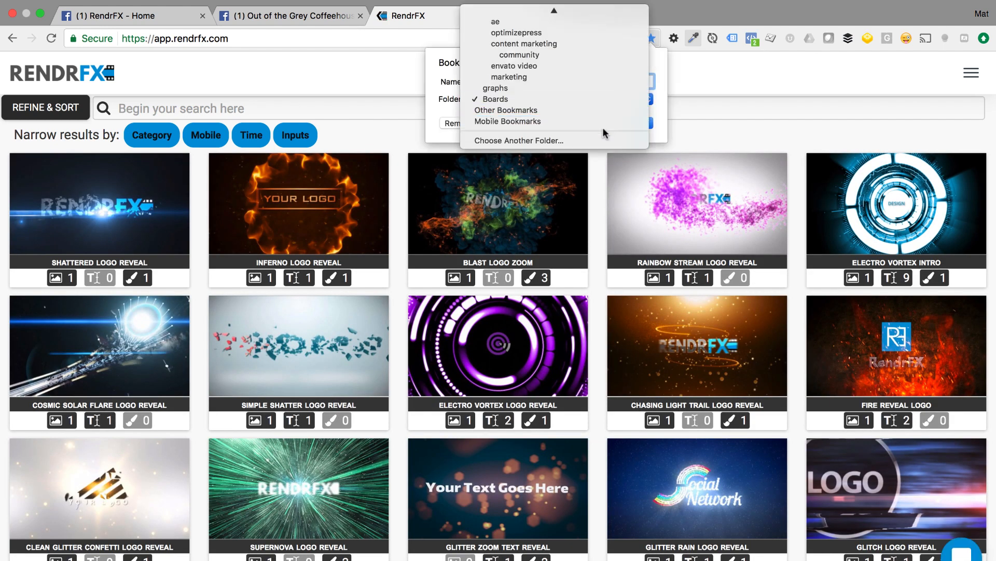
scroll(608, 110, "up", 10)
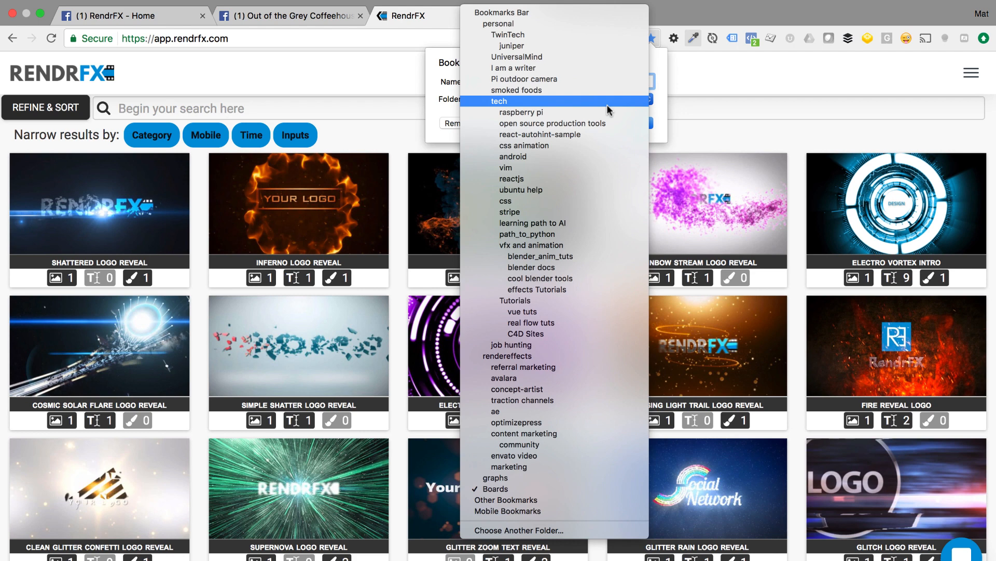
left_click(587, 40)
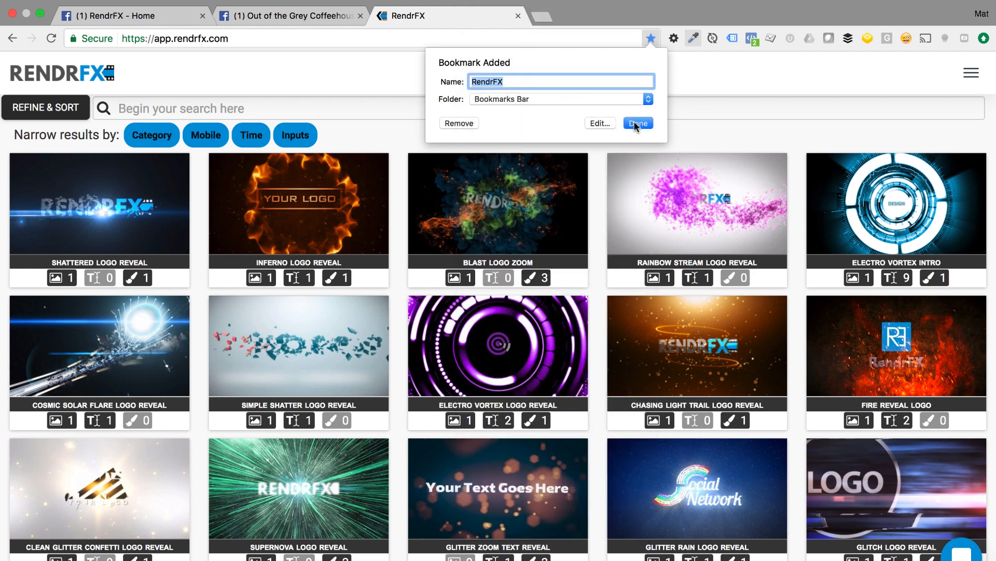
left_click(635, 125)
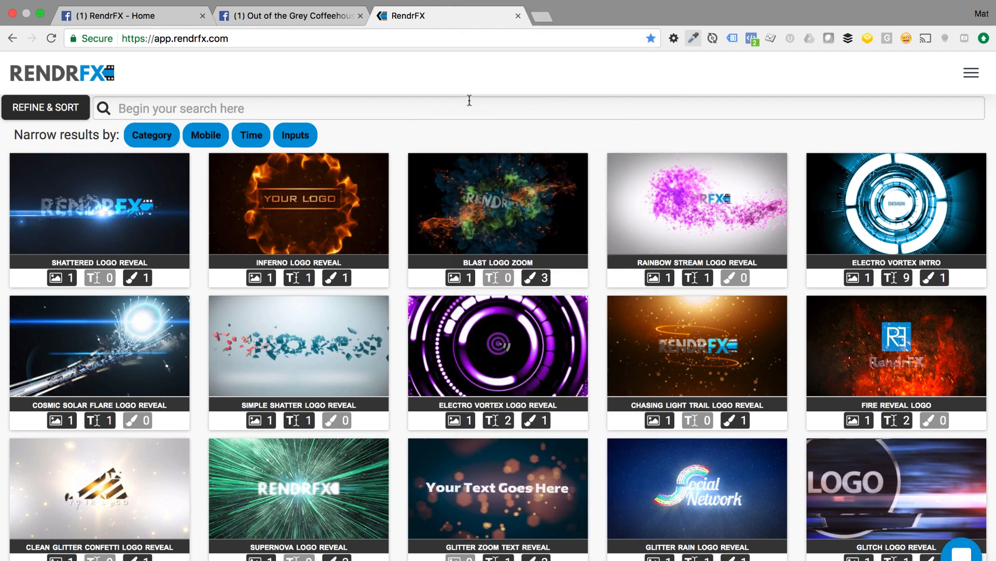
Search the templates for "faze" and start creating a video from Fazing Slideshow (30 Seconds).
left_click(189, 112)
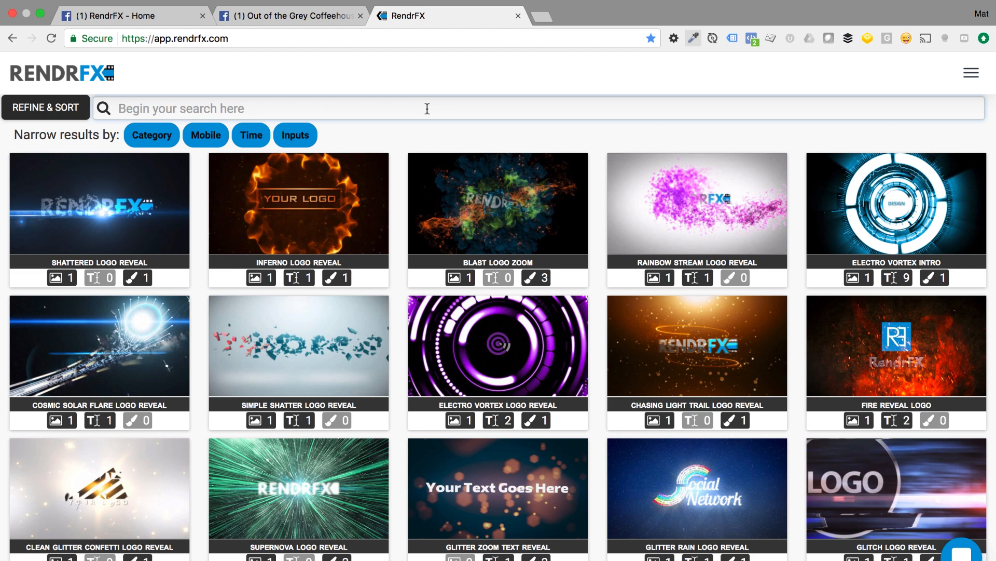
type("faze")
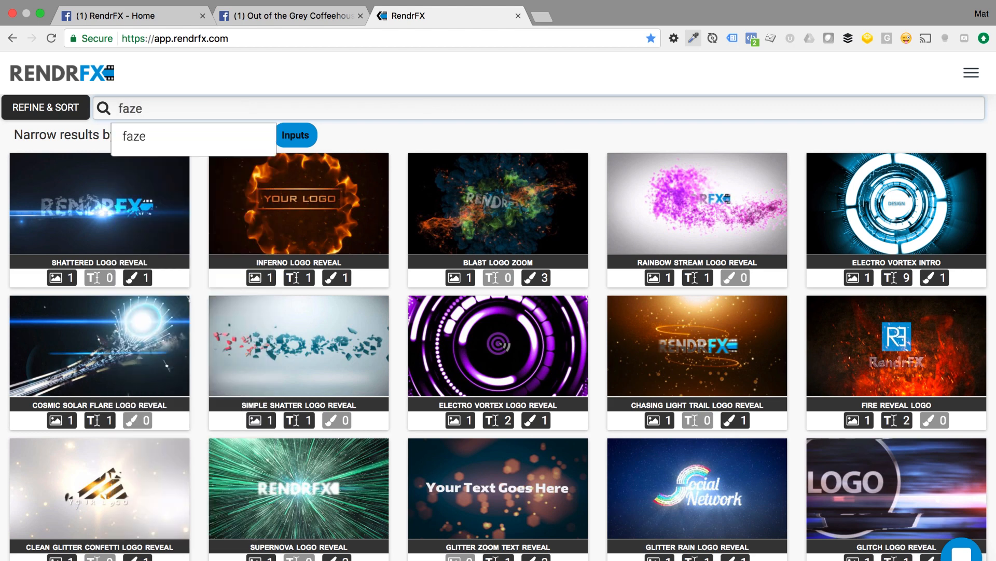
key("Return")
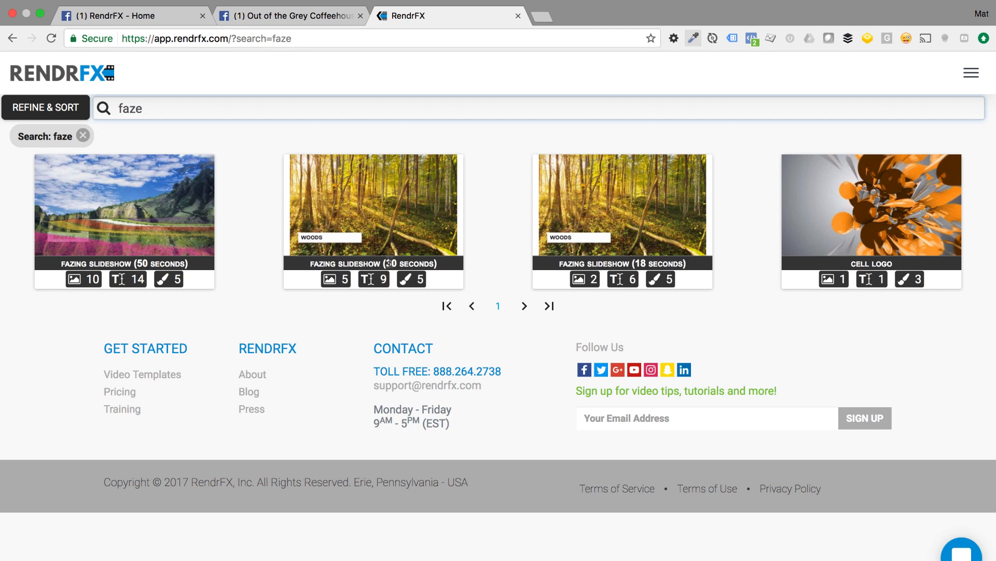
left_click(406, 207)
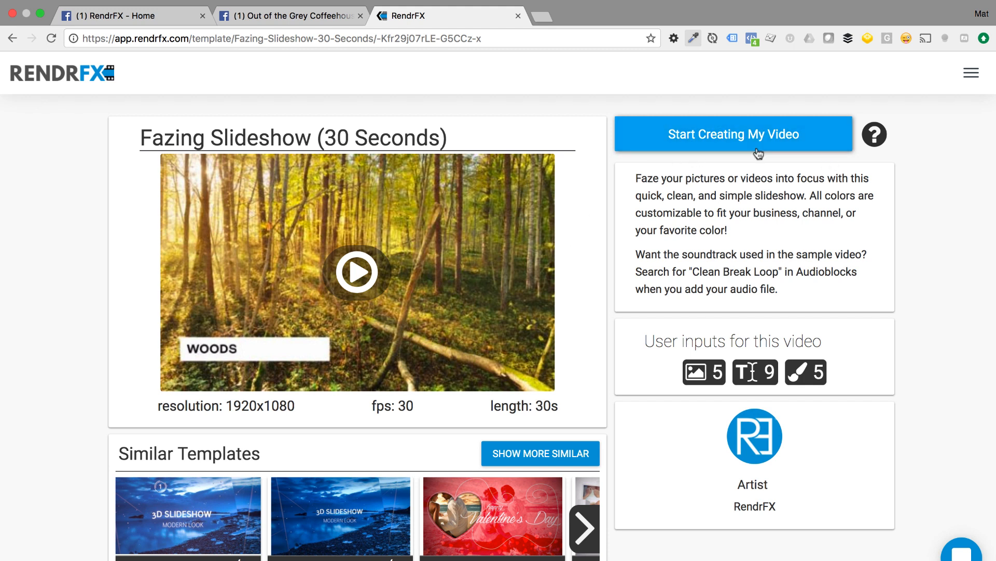
left_click(703, 139)
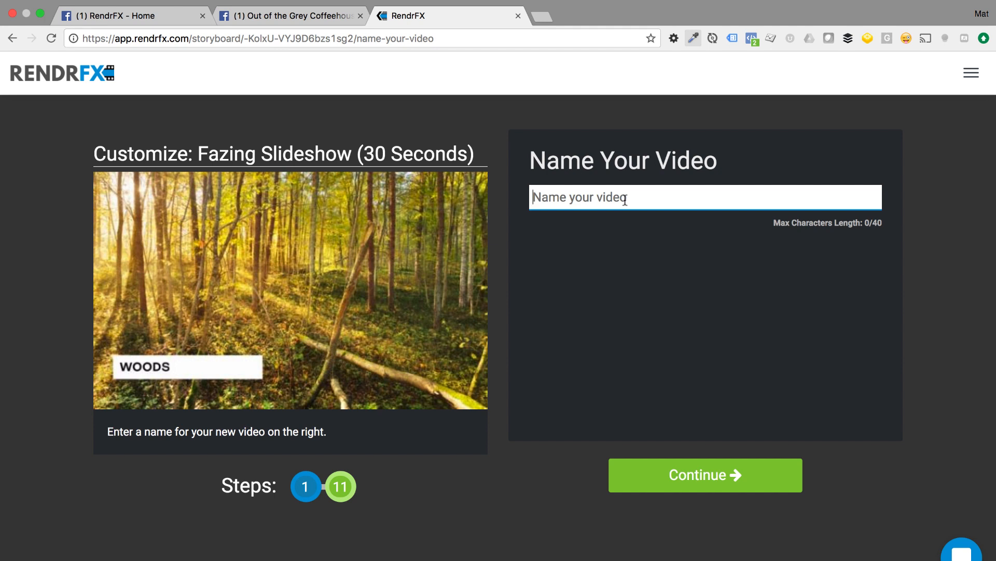
Name the video "Facebook page cover video - coffee" and continue to customizing the first scene.
type("Face")
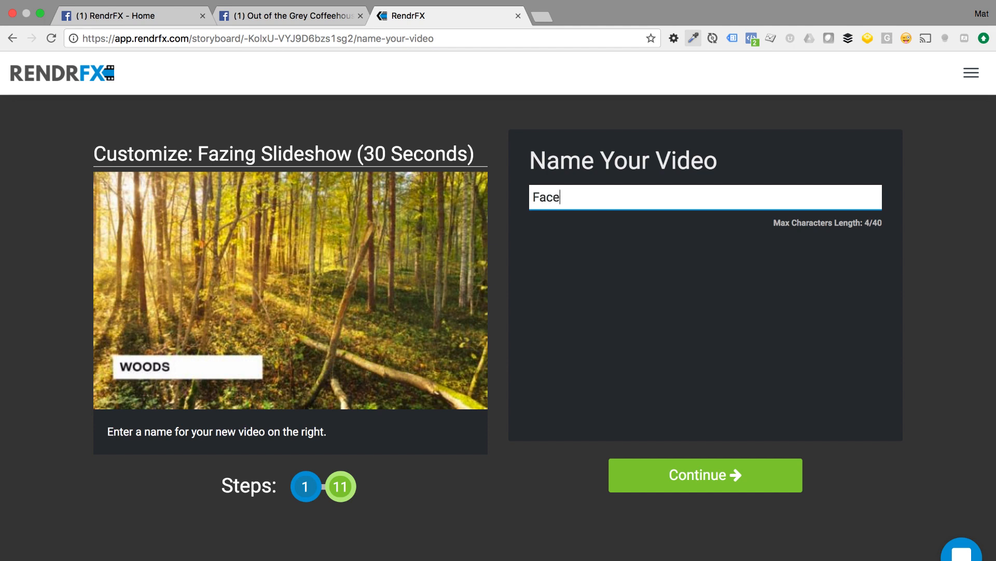
type("book video")
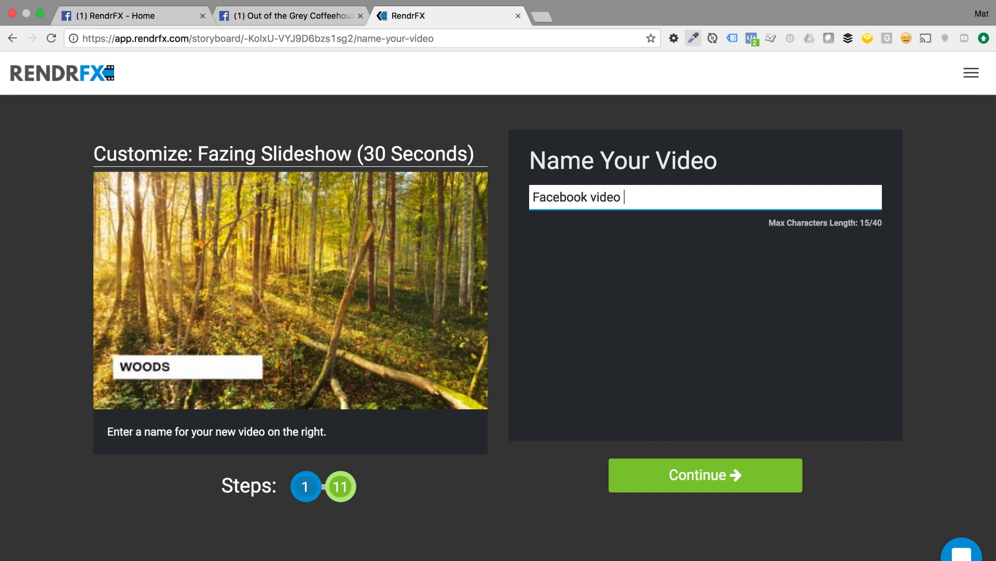
type(" cover - coffee")
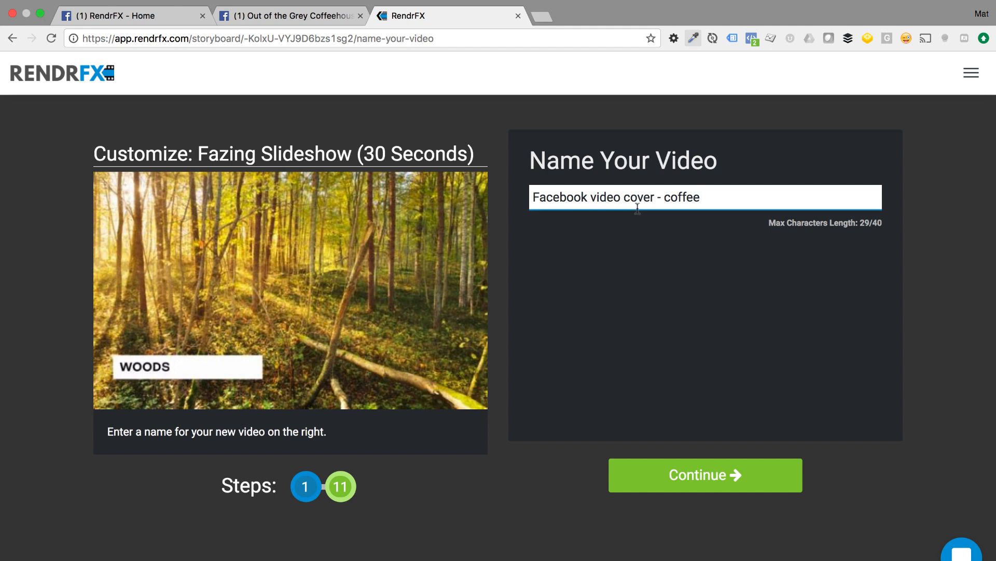
left_click(590, 199)
type("pa")
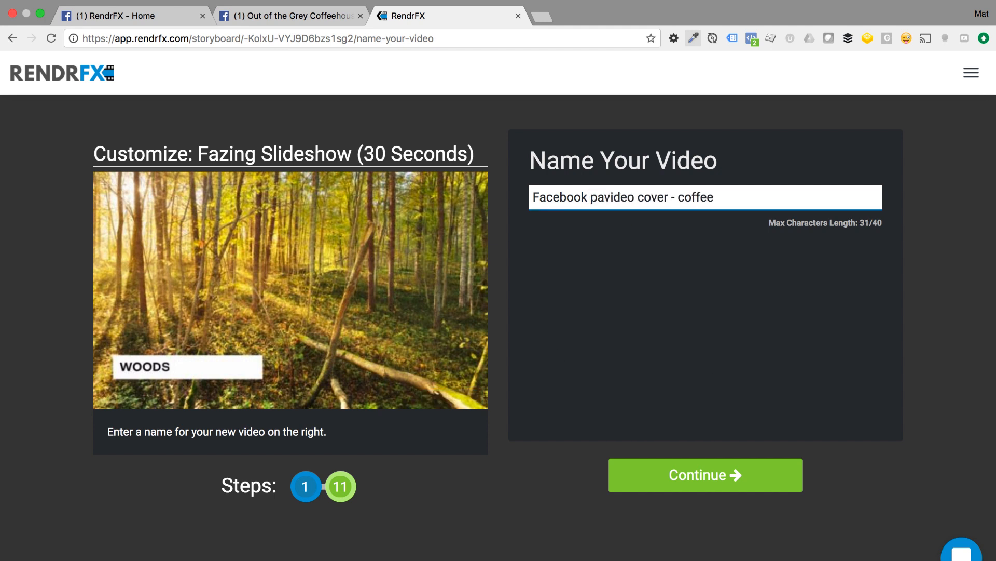
type("ge ")
type("cover")
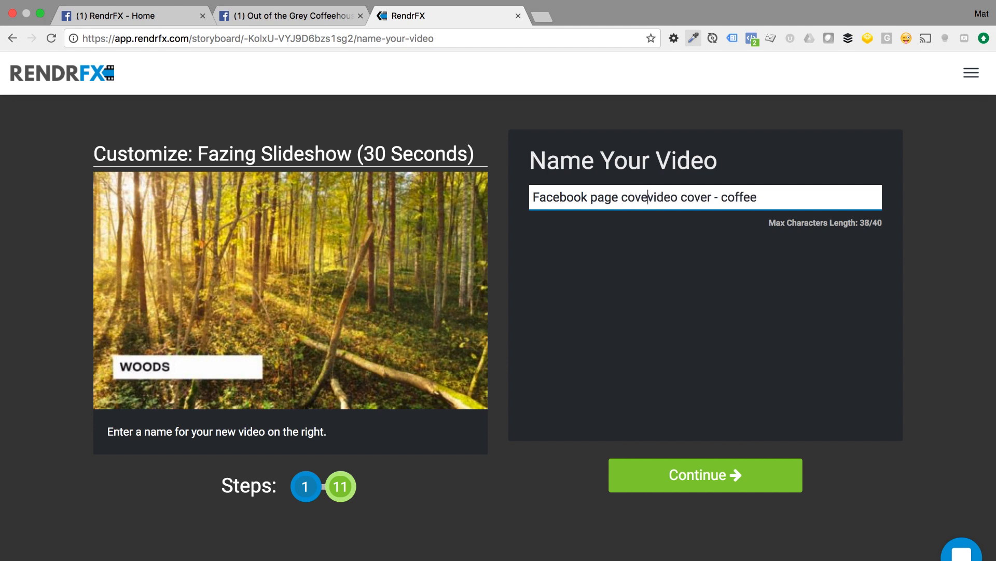
key("alt+shift+Right")
key("alt+shift+Right")
type("video")
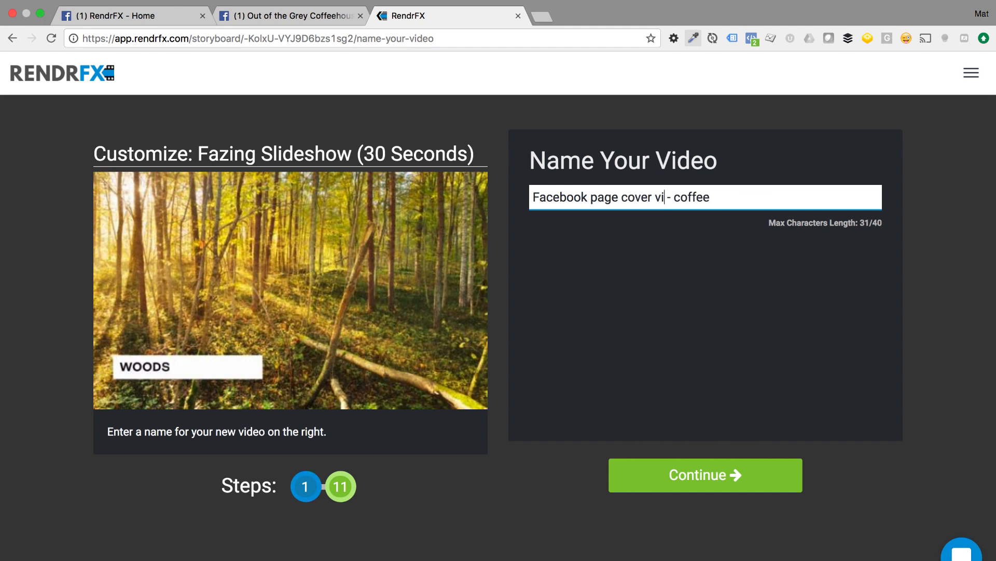
left_click(662, 480)
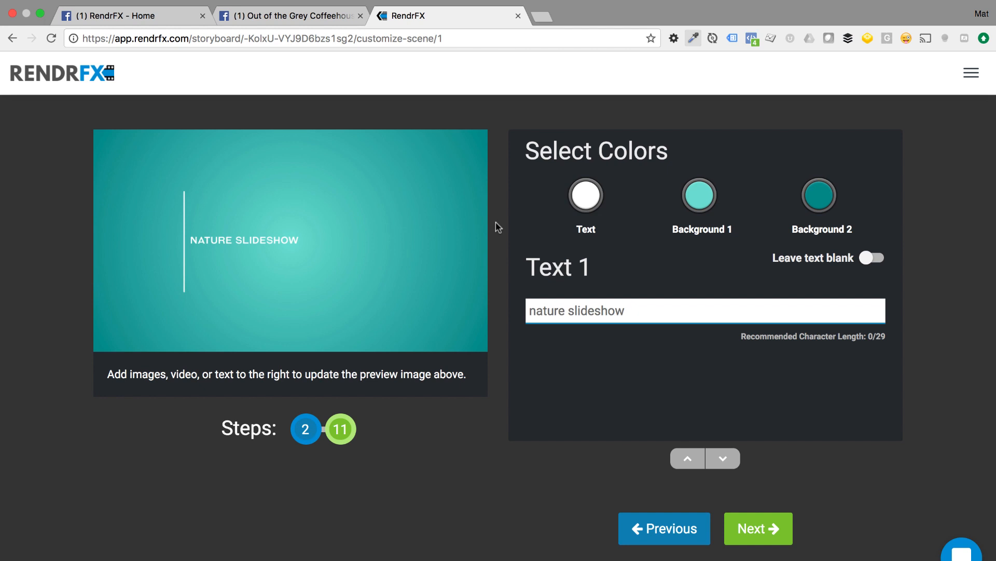
Look through the template's first three scenes and go back to the Text 2 scene.
mouse_move(356, 240)
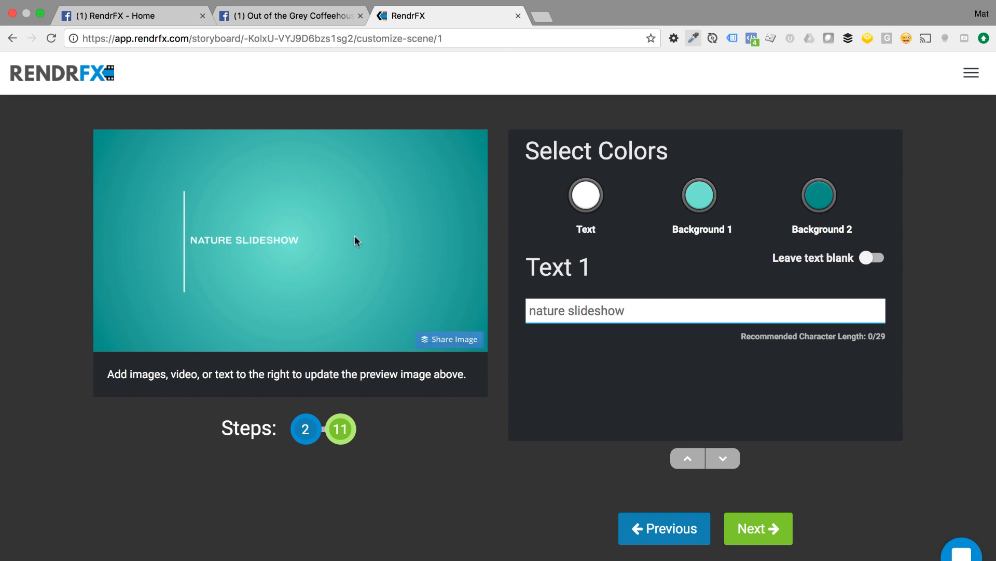
left_click(763, 527)
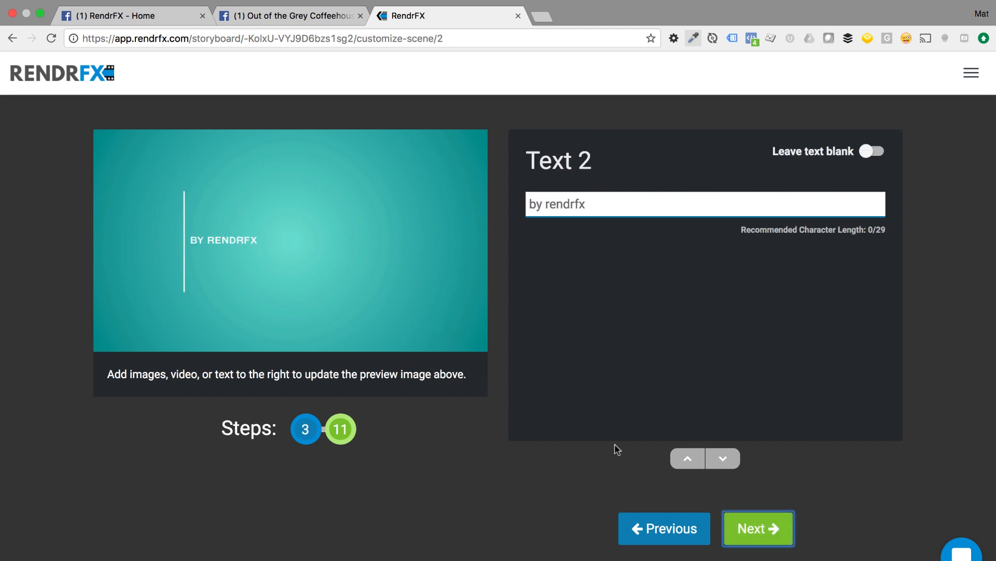
left_click(764, 527)
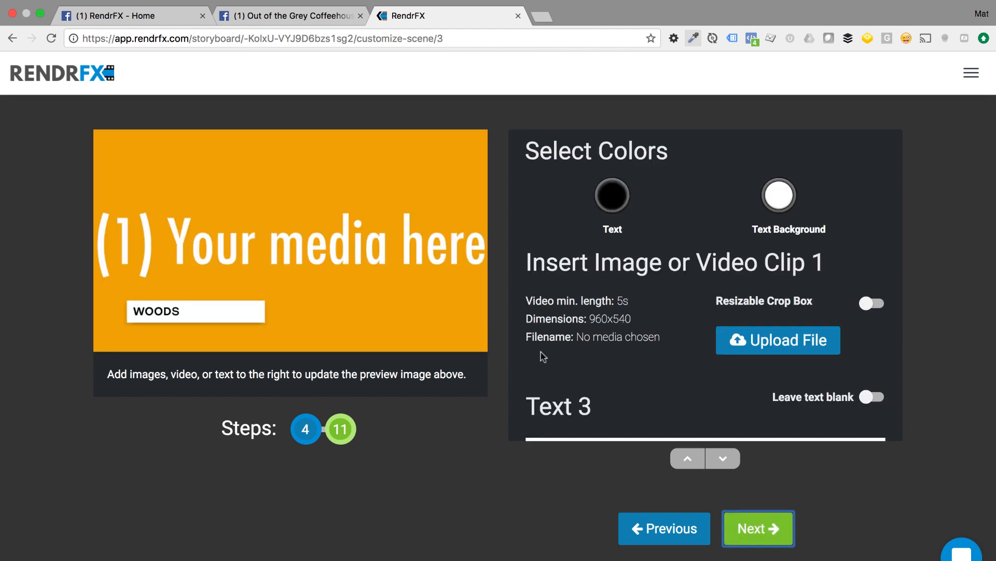
left_click(673, 534)
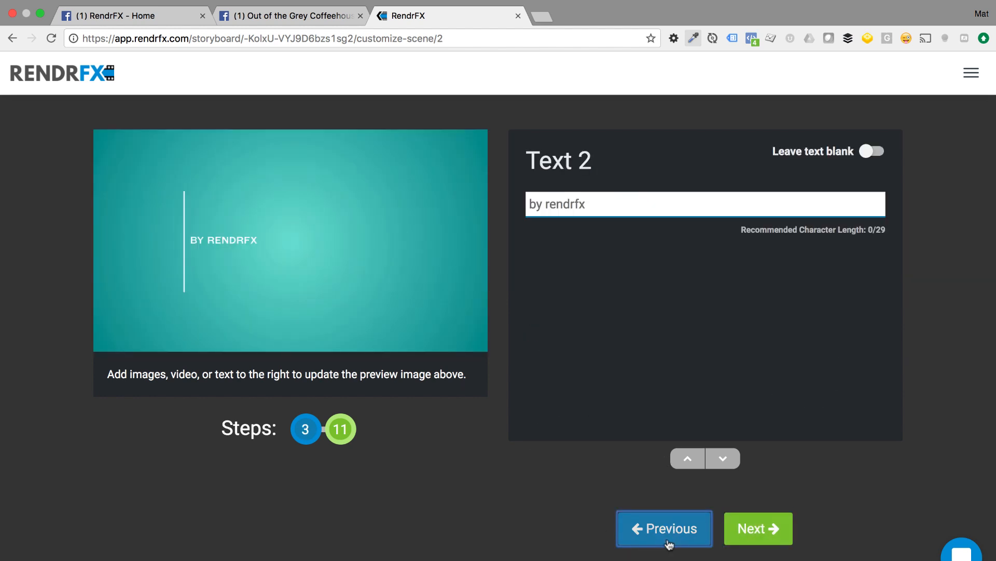
Return to the Text 1 scene and set its text to "rendrfx".
left_click(668, 541)
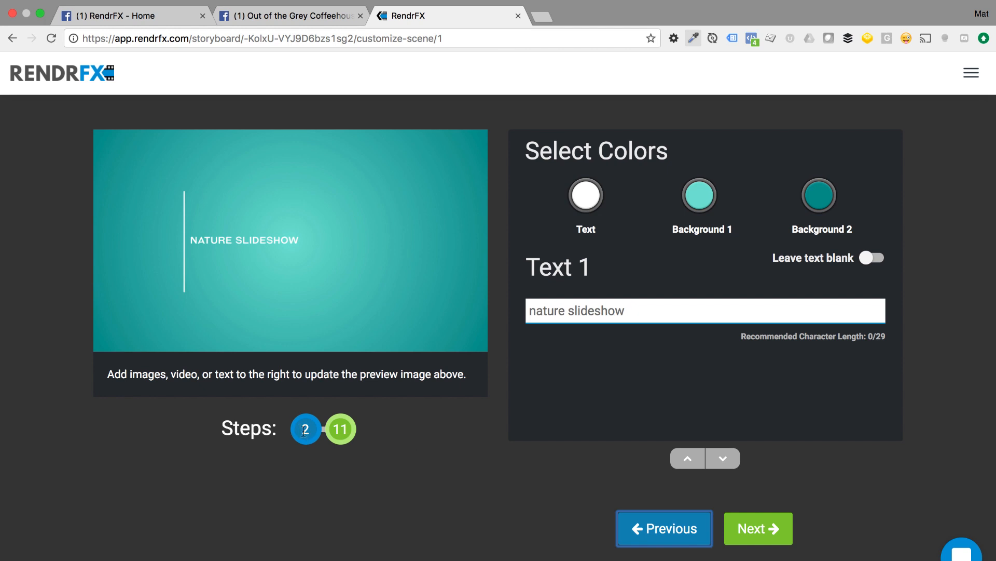
left_click(773, 534)
left_click(661, 534)
left_click(605, 319)
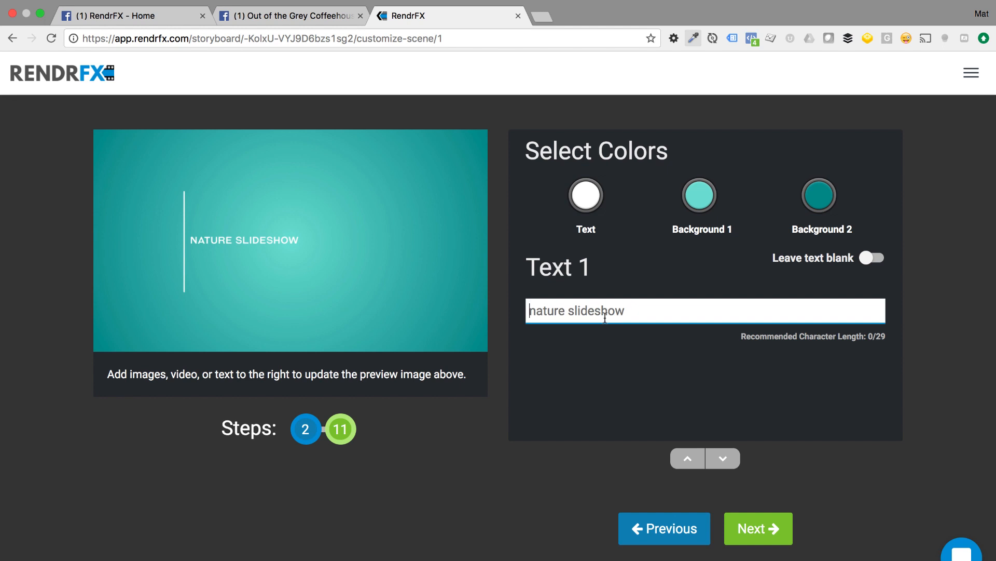
type("rendrfx")
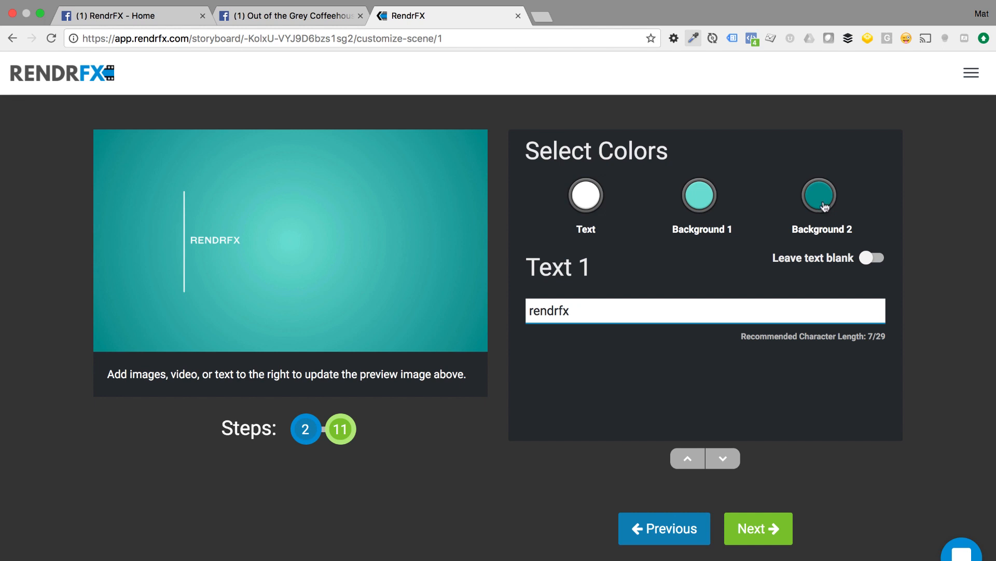
left_click(544, 17)
type("sty")
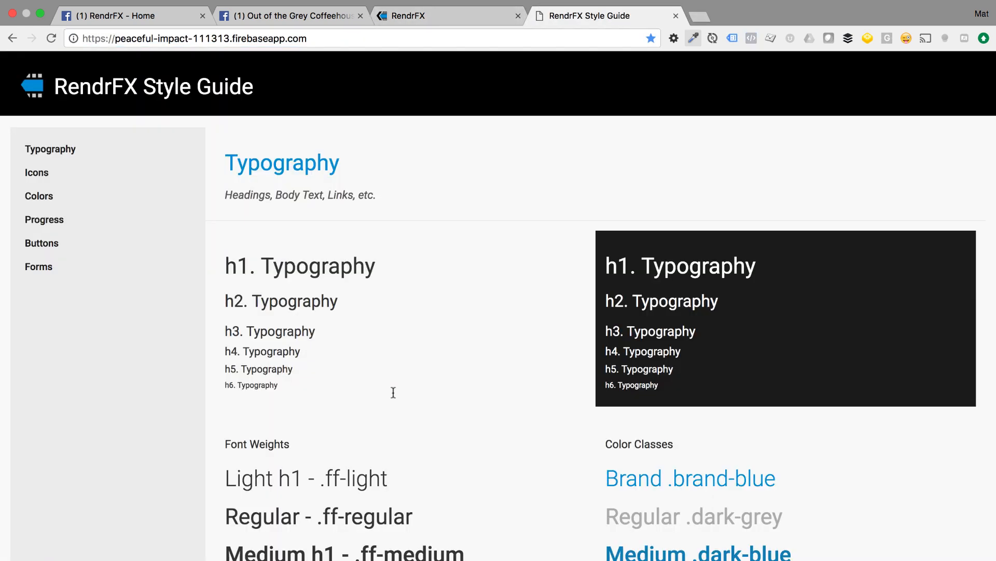
scroll(393, 394, "down", 7)
scroll(393, 392, "down", 10)
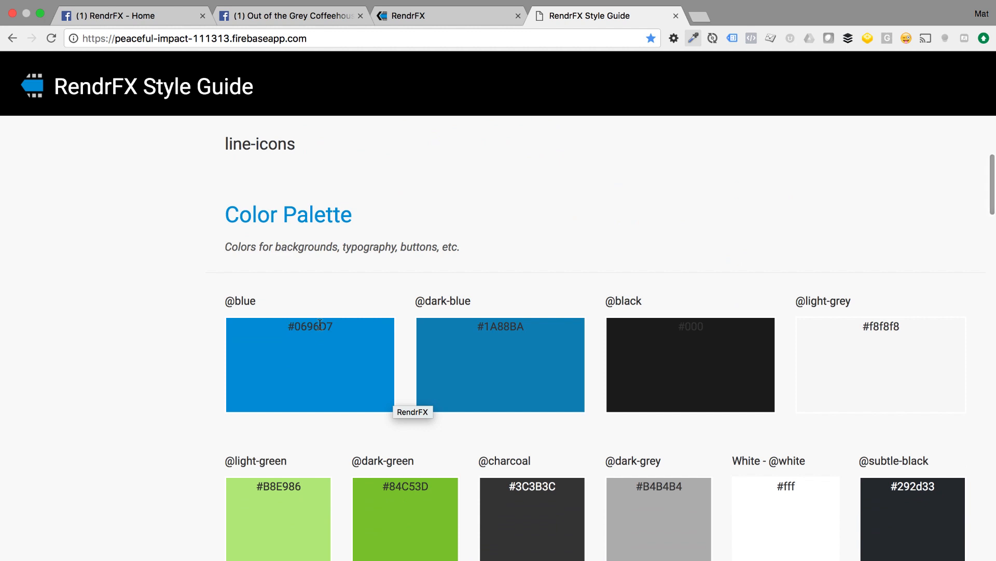
double_click(320, 325)
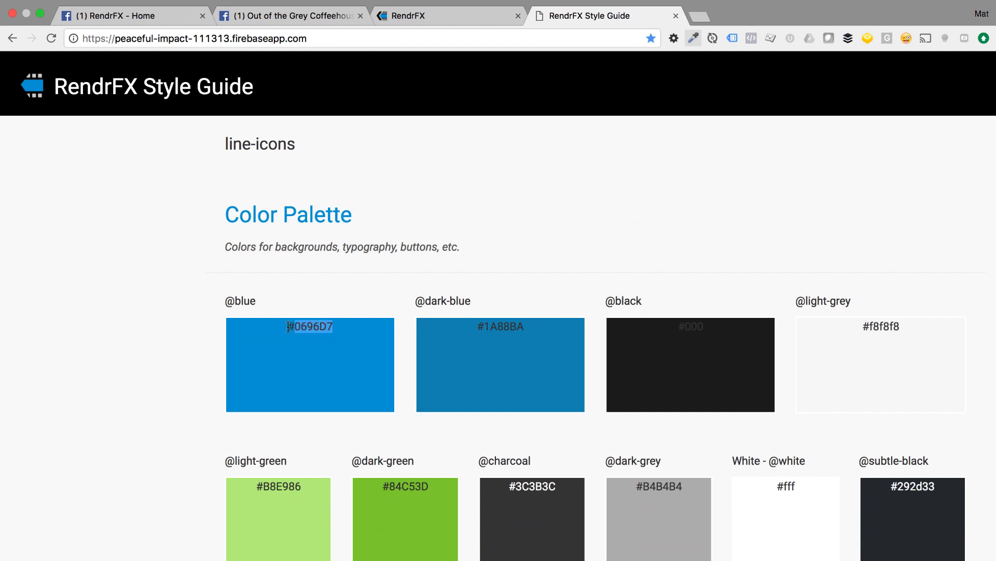
left_click(344, 332)
triple_click(303, 324)
key("super+c")
scroll(317, 337, "up", 5)
scroll(289, 312, "down", 3)
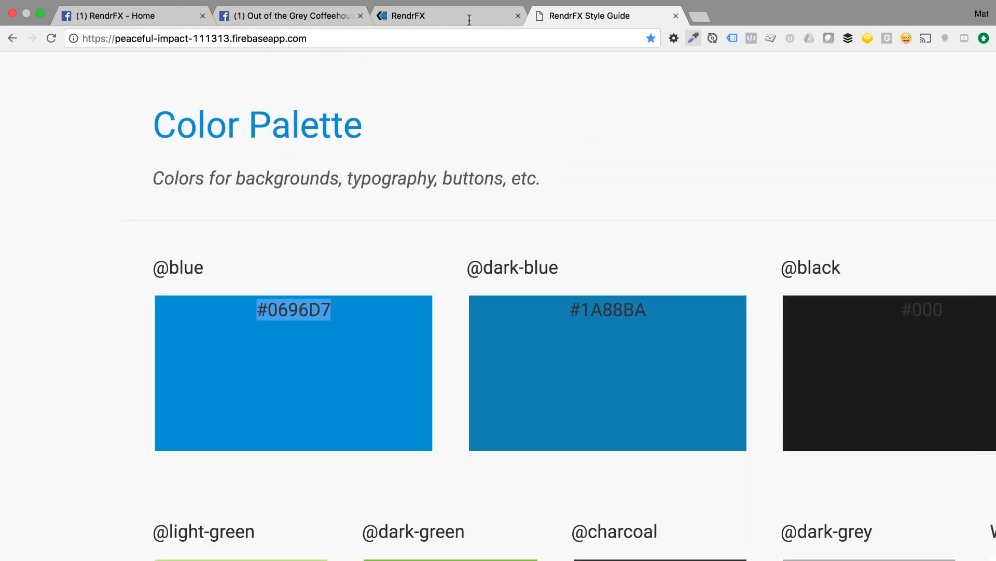
Switch back to the RendrFX storyboard and open the Background 2 color for editing.
left_click(470, 23)
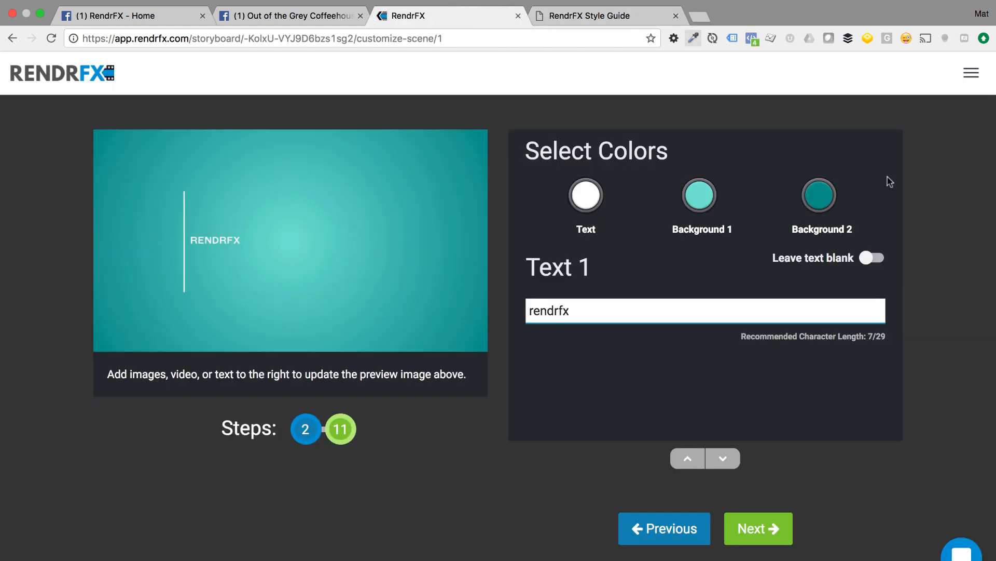
left_click(819, 197)
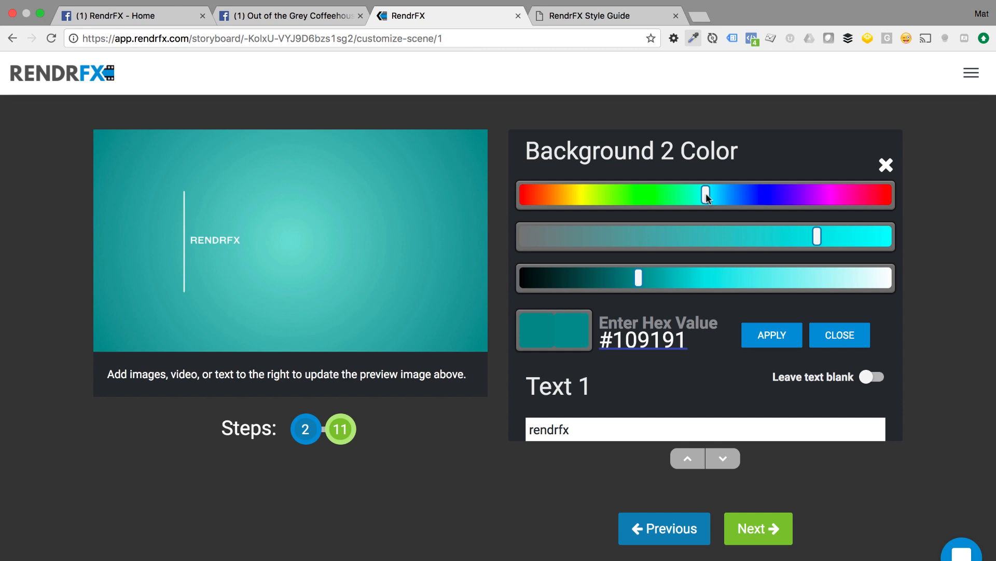
Try out different hue, saturation and lightness settings for the Background 2 color.
left_click_drag(706, 197, 751, 241)
mouse_move(872, 237)
left_mouse_down()
mouse_move(794, 225)
mouse_move(876, 236)
left_mouse_up()
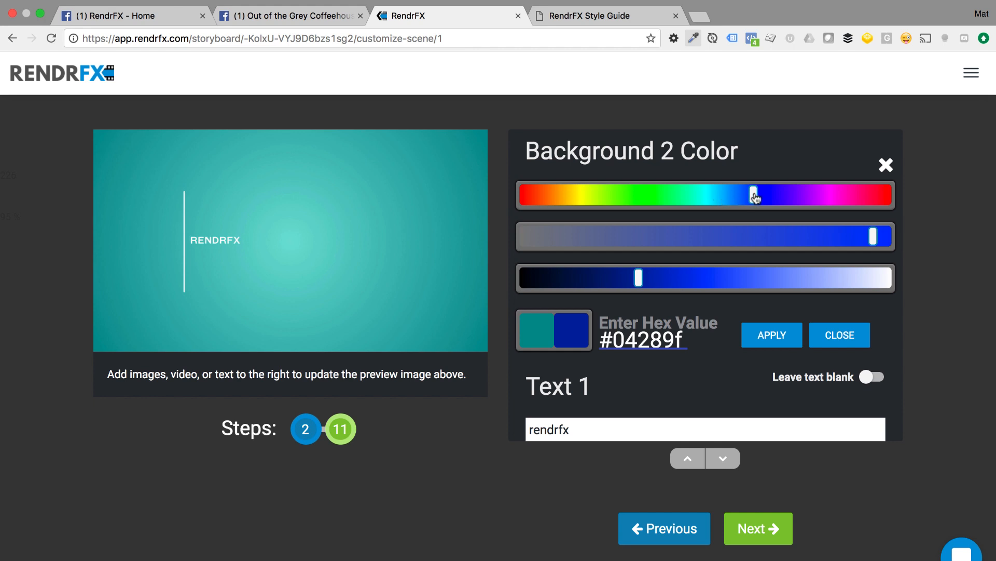
left_click_drag(754, 198, 732, 202)
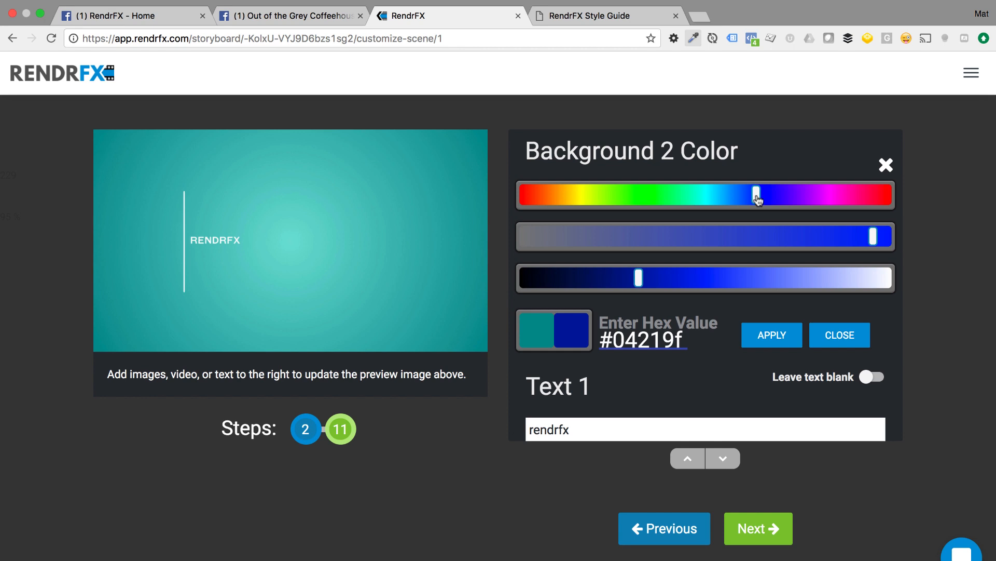
left_click_drag(643, 195, 831, 199)
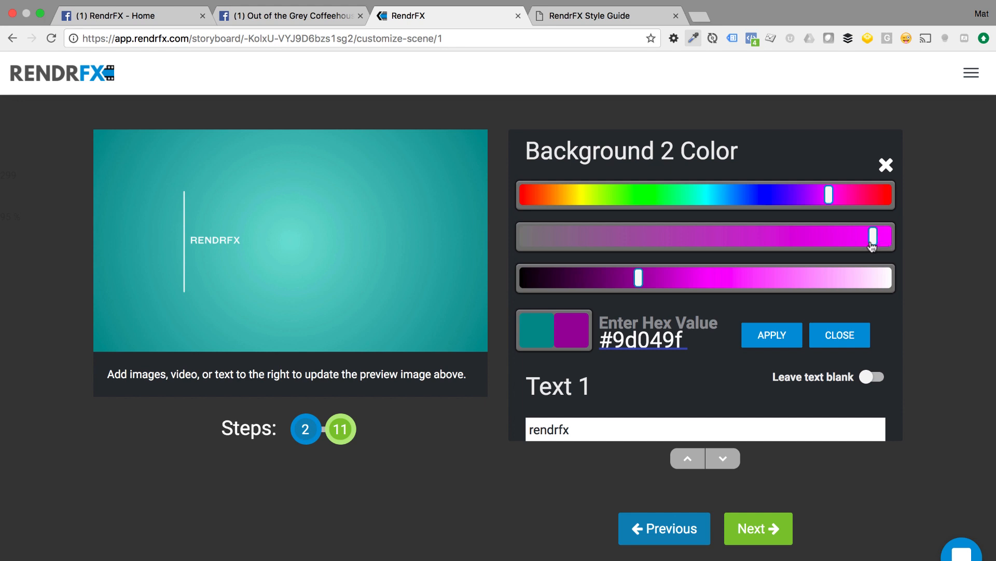
left_click_drag(872, 244, 677, 270)
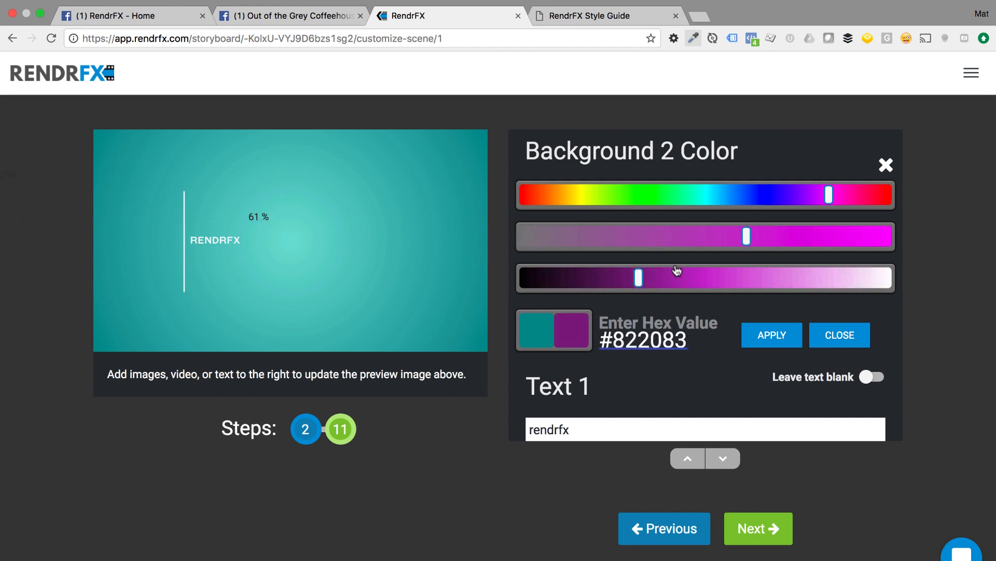
left_click(627, 287)
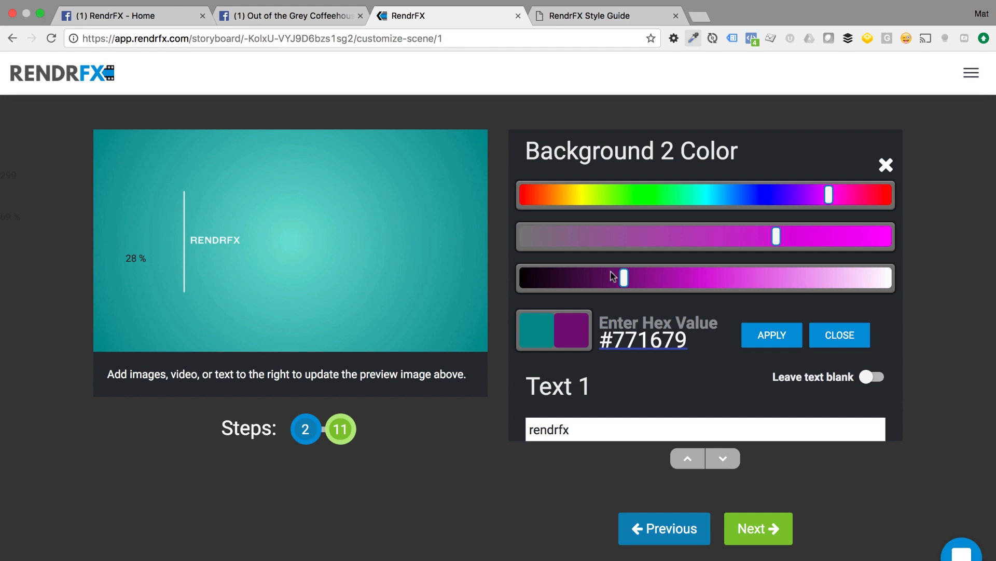
left_click_drag(587, 281, 658, 348)
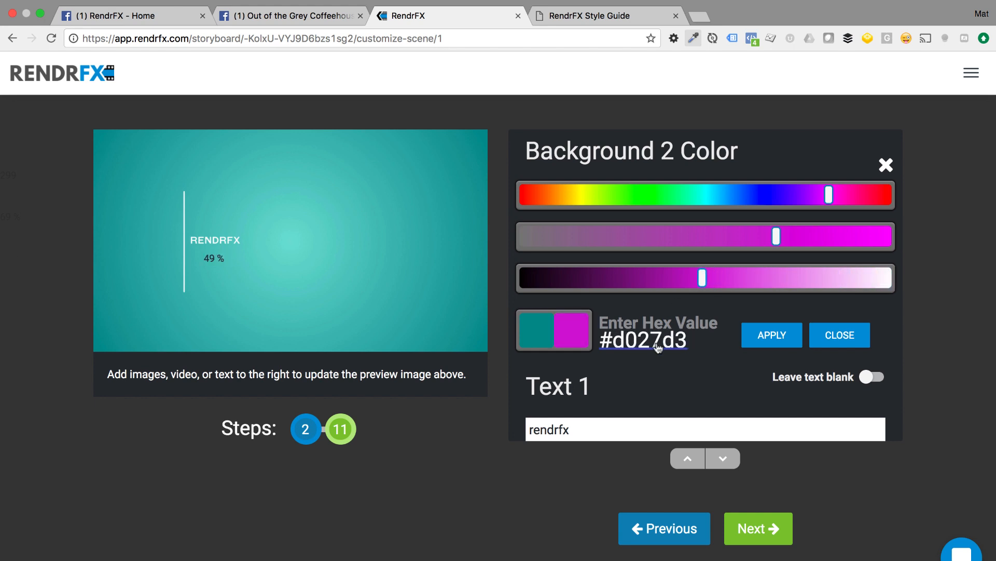
Set the Background 2 color to the copied hex value #0696D7 and apply it.
triple_click(658, 342)
key("super+v")
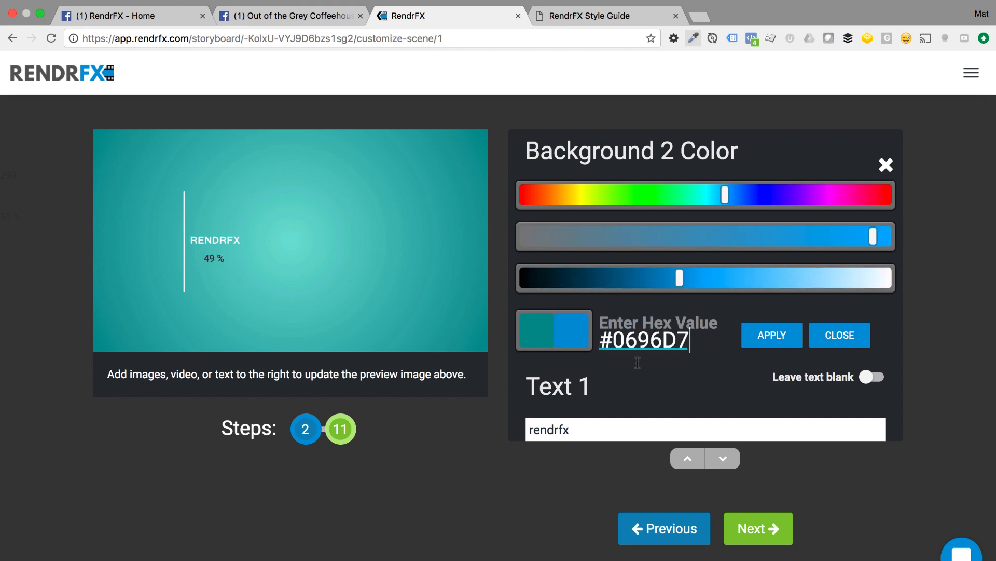
left_click(762, 335)
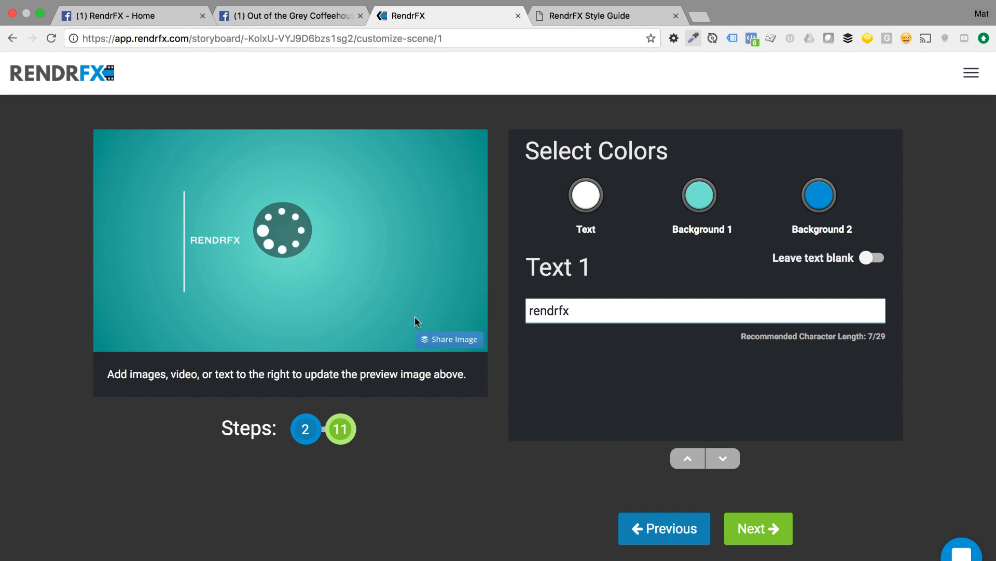
Set the Background 1 color to the copied #0696D7, lighten it to a brighter blue and apply it.
left_click(700, 197)
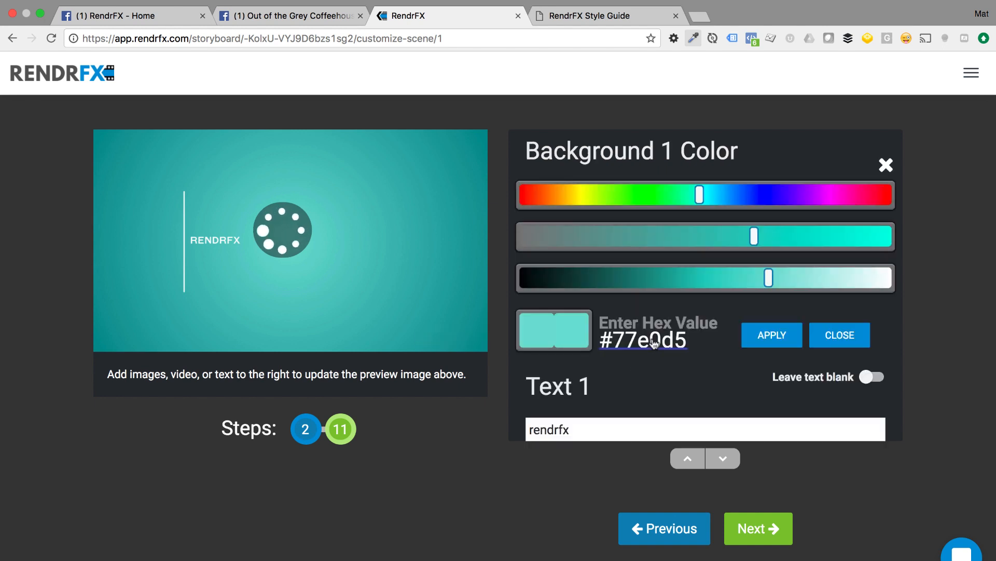
triple_click(654, 342)
key("super+v")
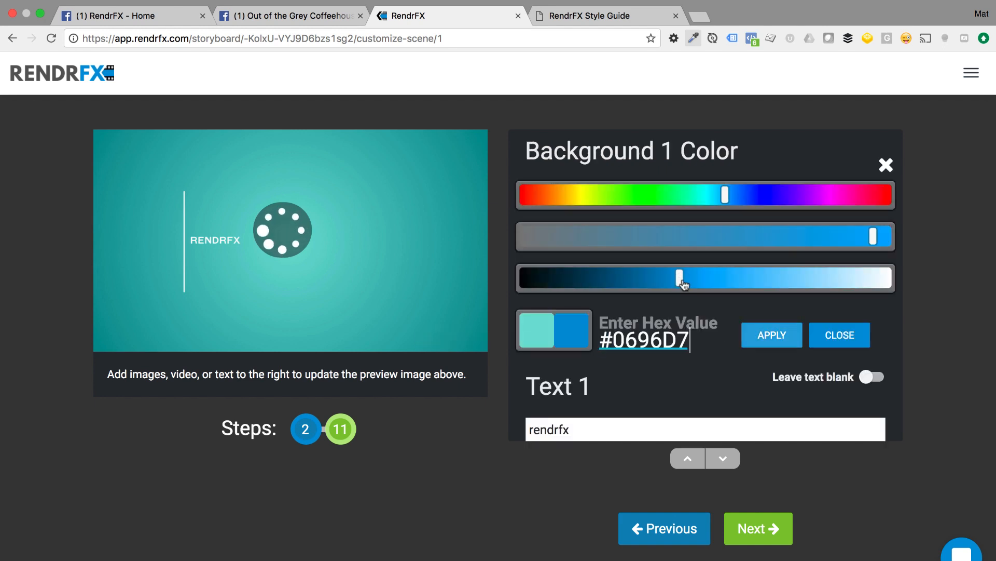
left_click_drag(683, 284, 695, 284)
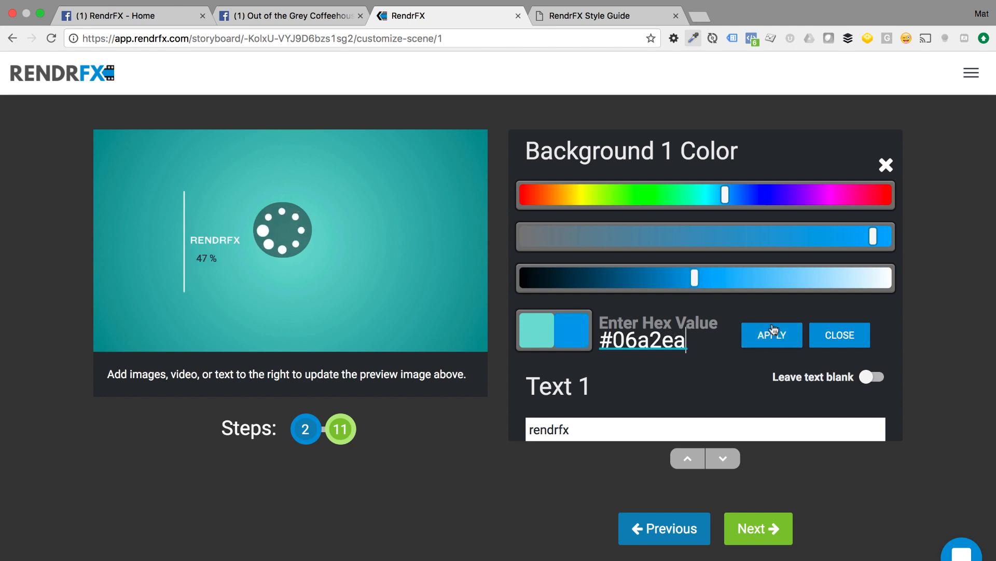
left_click(773, 332)
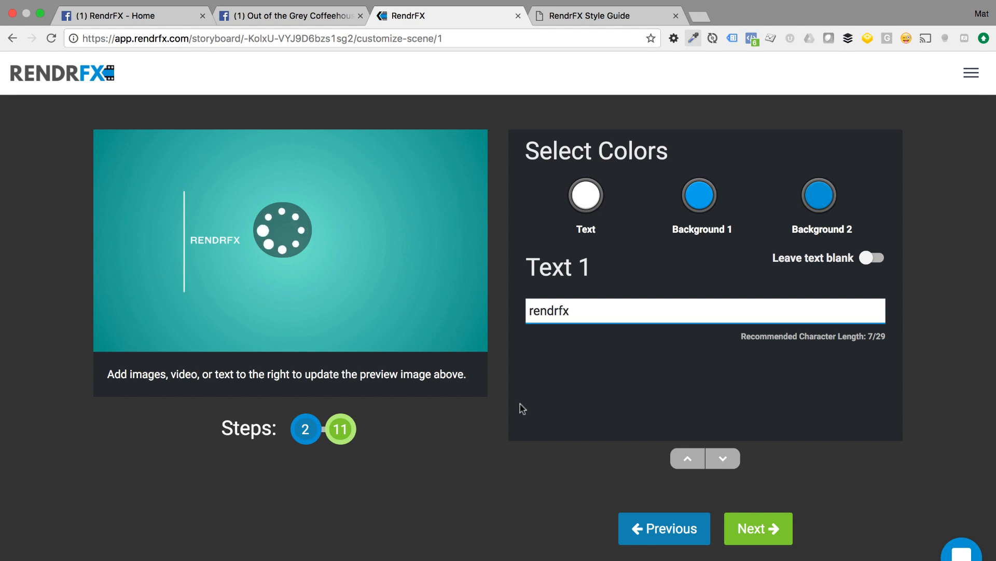
left_click(707, 198)
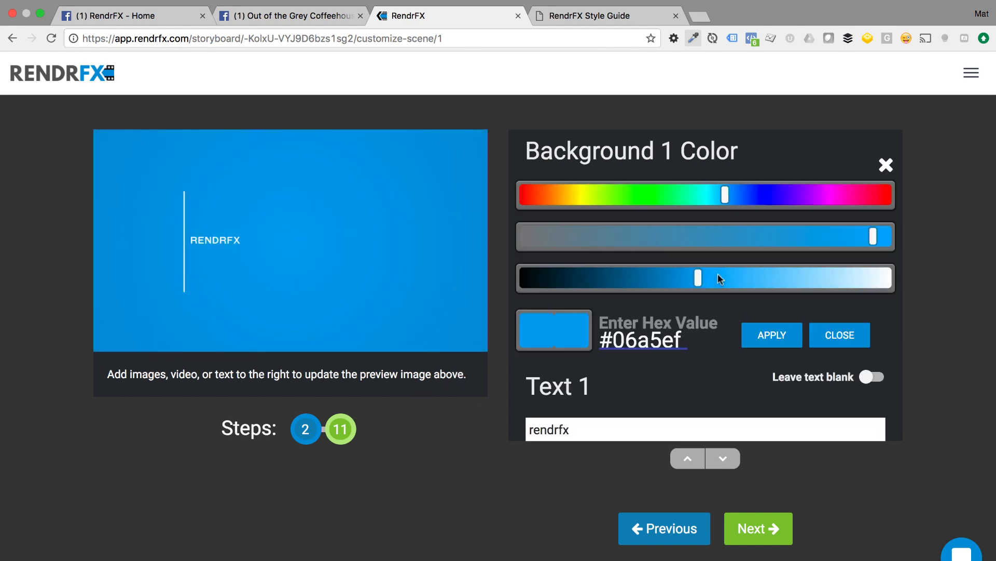
left_click(733, 280)
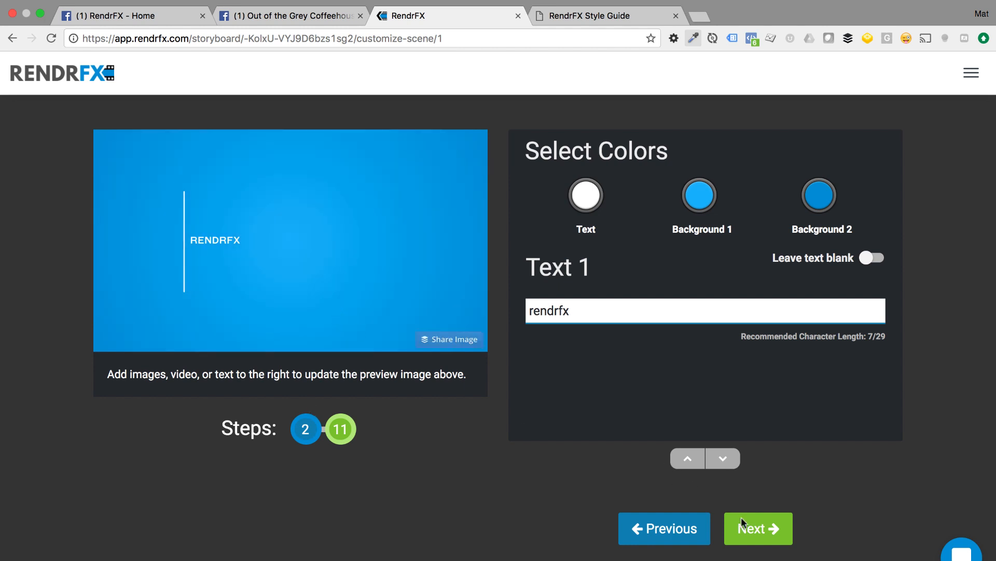
left_click(757, 527)
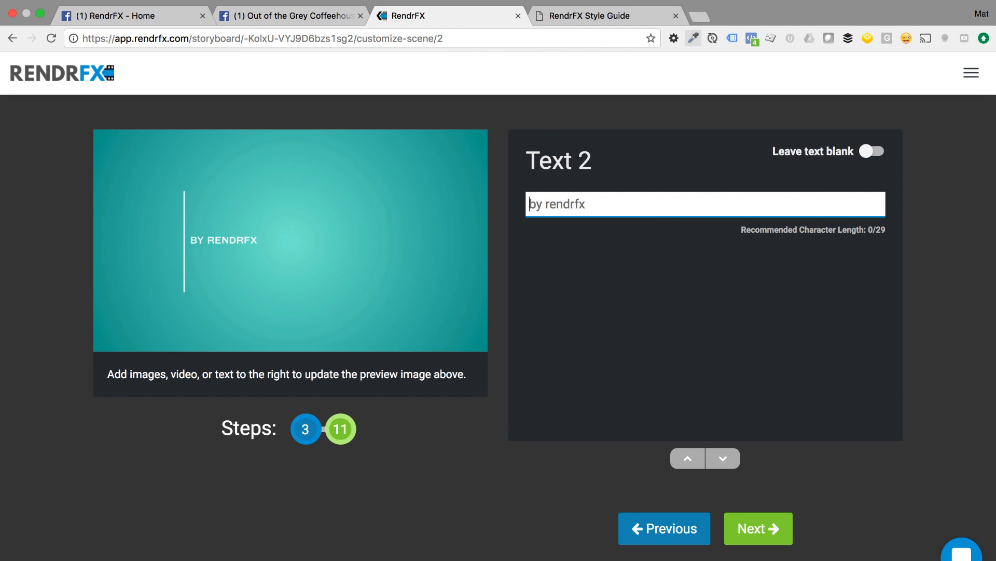
type("www.rendrfx.com")
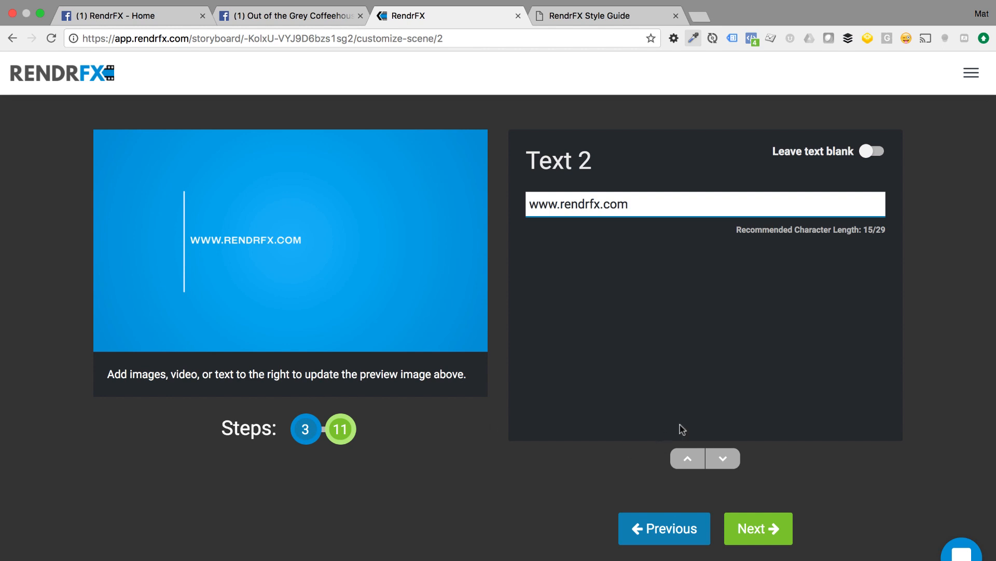
left_click(766, 539)
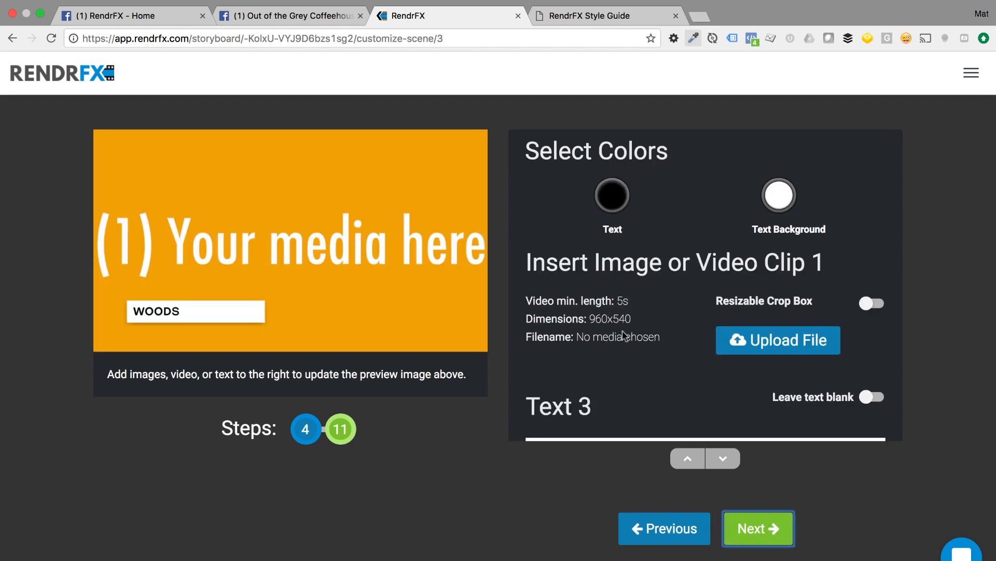
Start a file upload from the computer for Image or Video Clip 1 and open the assets folder on the Desktop.
scroll(625, 336, "down", 2)
scroll(545, 316, "up", 2)
scroll(570, 312, "up", 1)
left_click(767, 340)
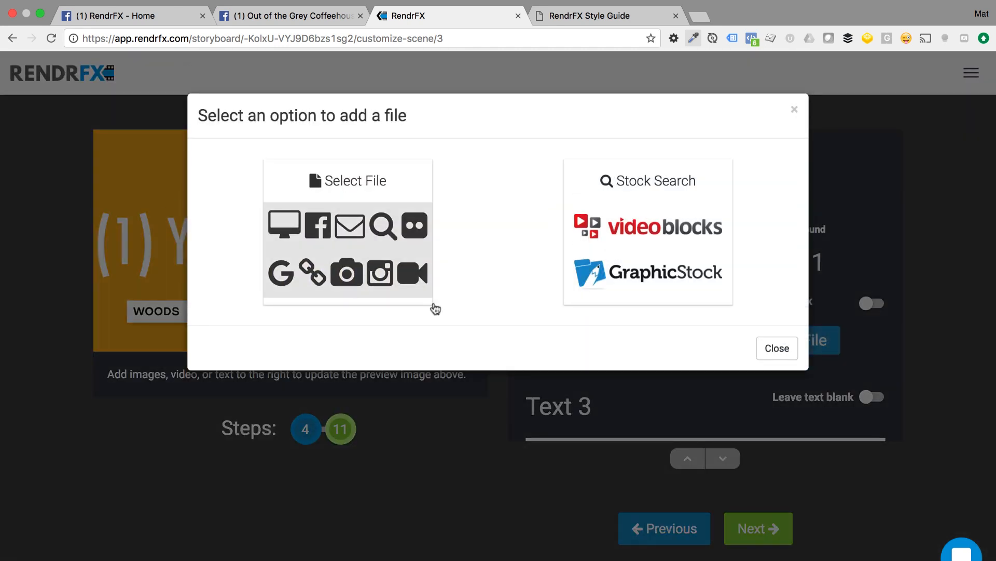
left_click(432, 302)
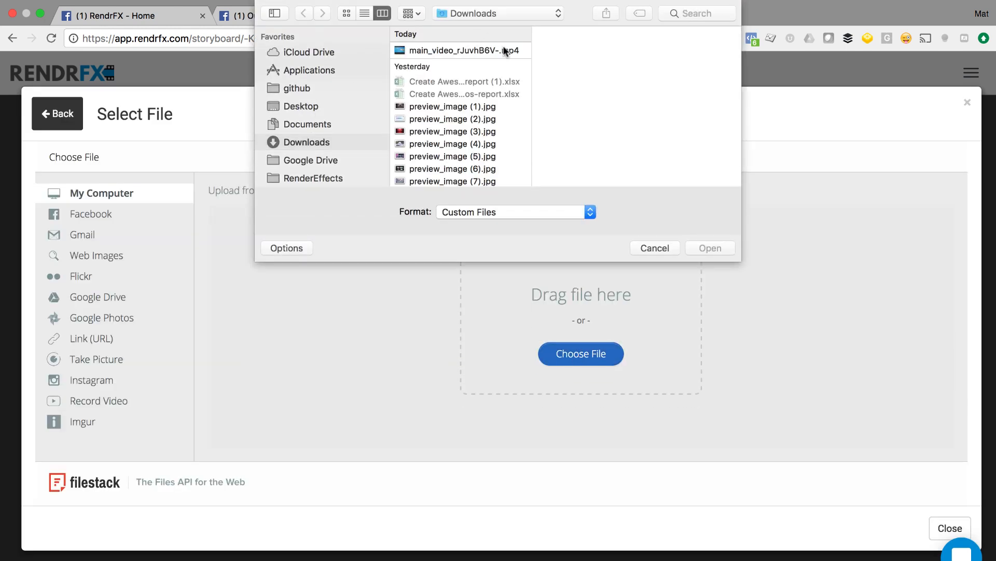
left_click(301, 107)
left_click(466, 50)
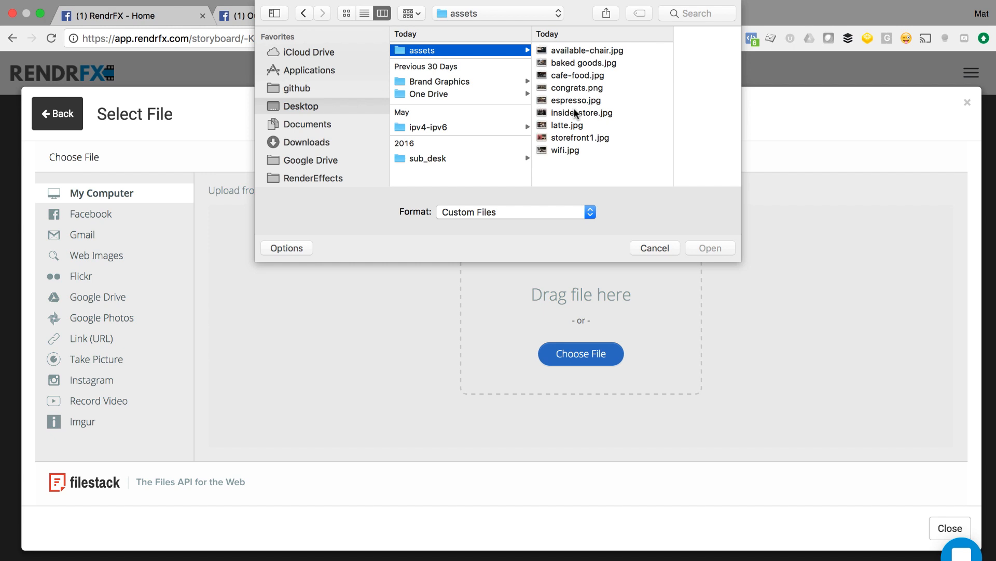
Upload storefront1.jpg, shift its crop area slightly downward and save the cropped image to the scene.
left_click(574, 112)
key("Down")
key("Down")
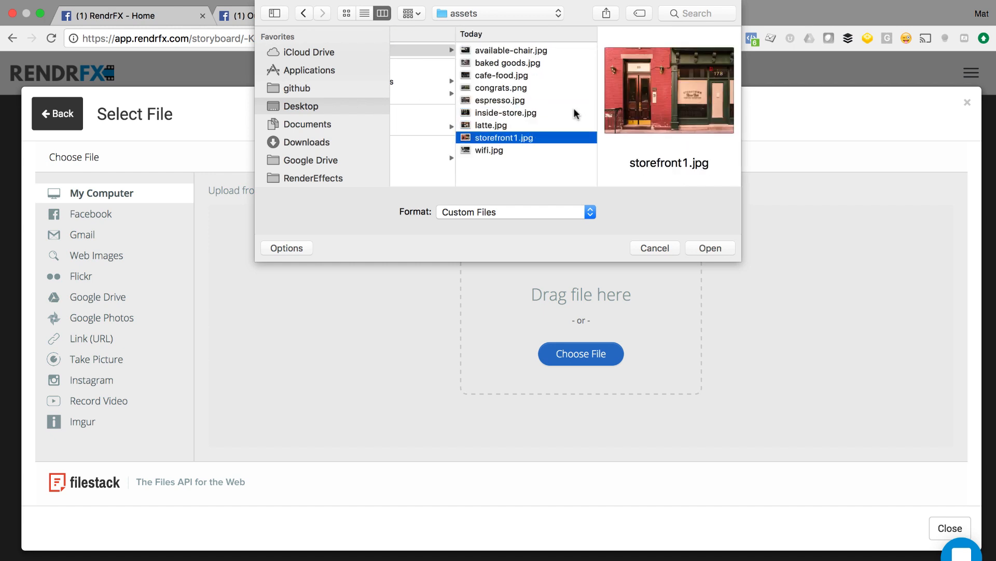
key("Up")
key("Down")
key("Down")
key("Up")
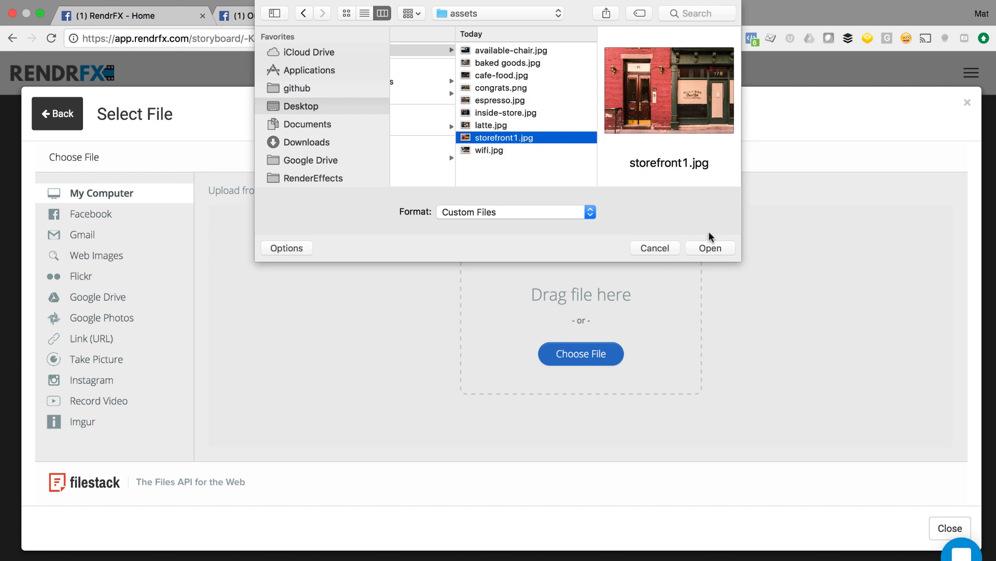
left_click(709, 248)
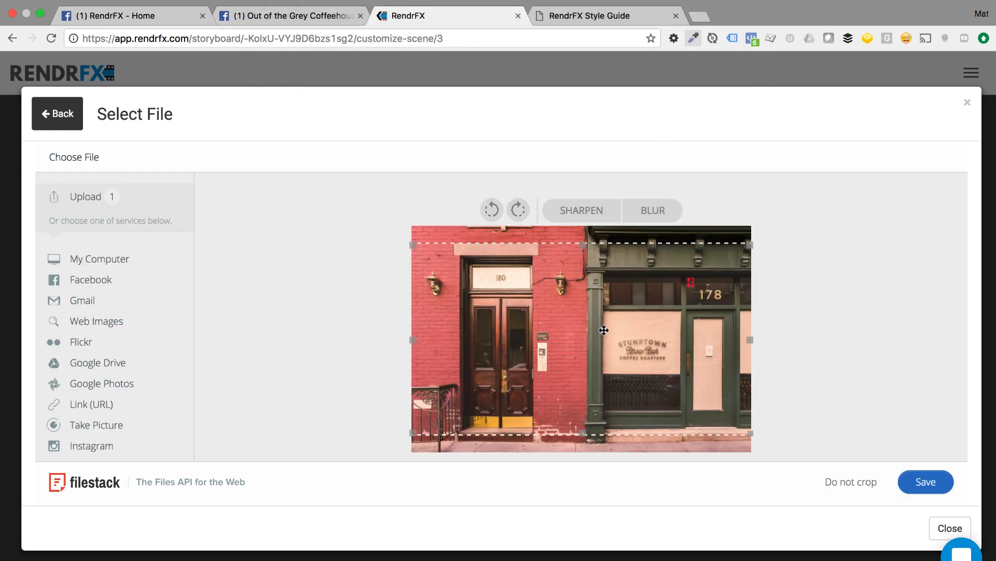
left_click_drag(605, 330, 605, 323)
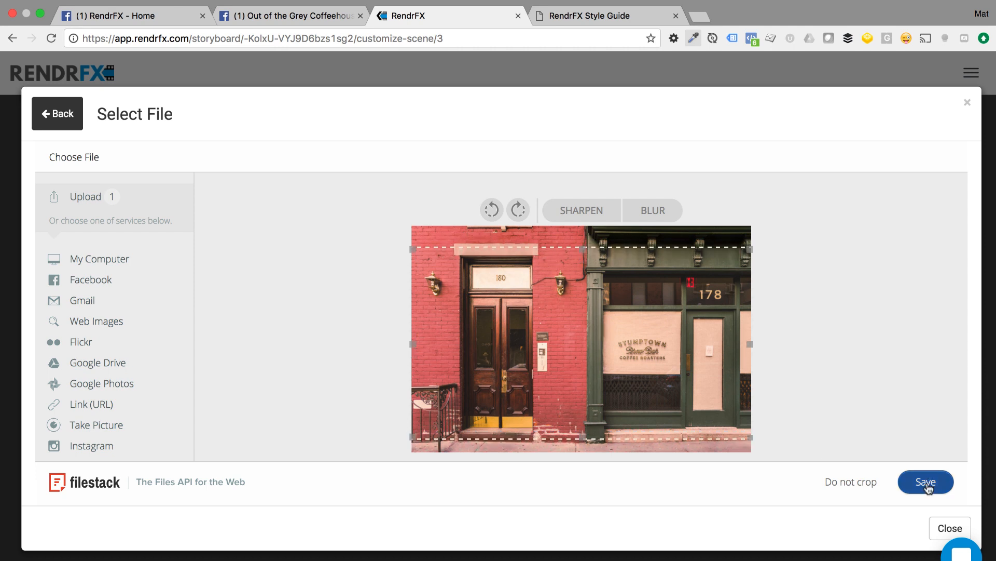
left_click(876, 486)
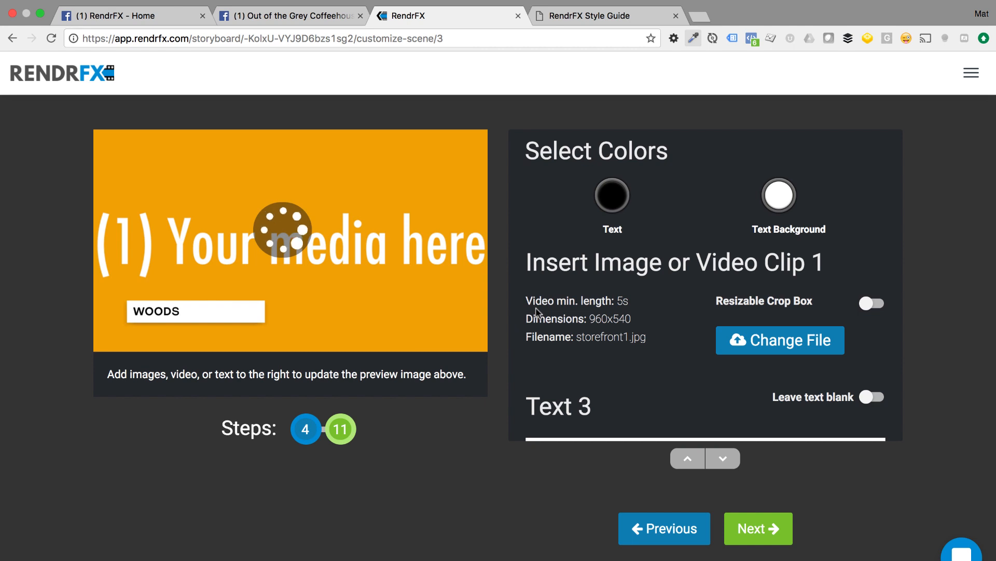
Set the Text 3 scene's text to "9am-5pm" and continue to the following scene.
scroll(542, 328, "down", 1)
scroll(571, 364, "down", 3)
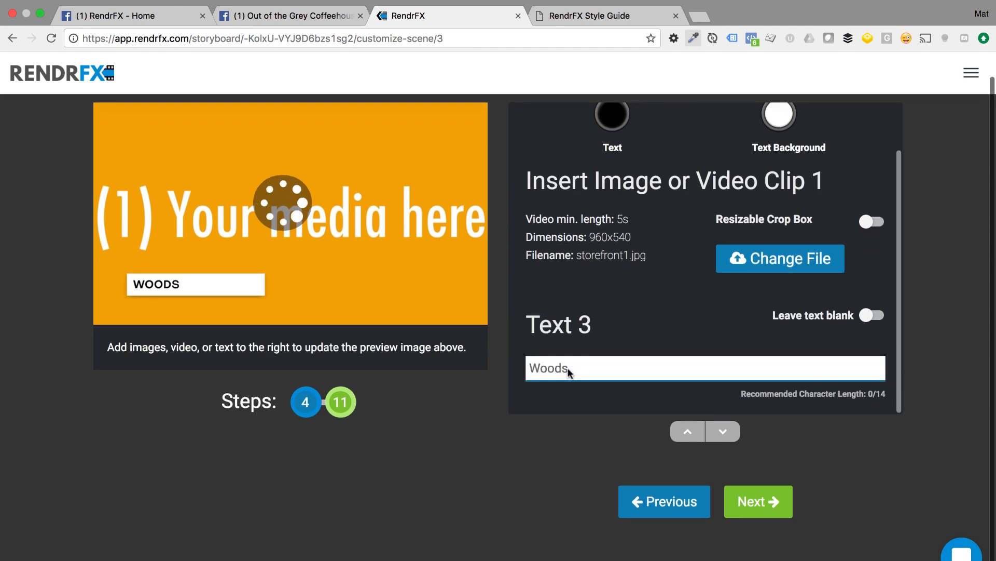
left_click(568, 369)
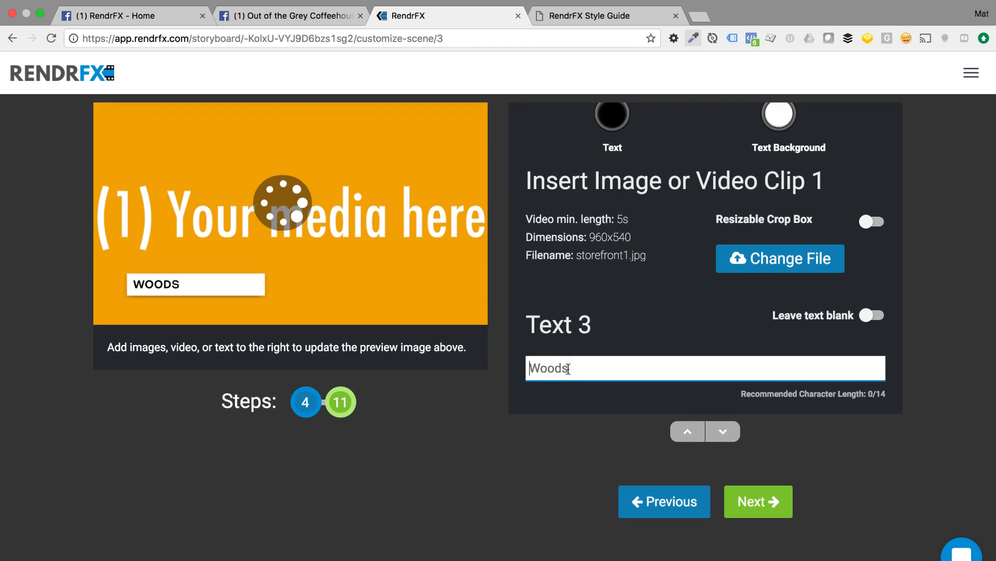
type("9")
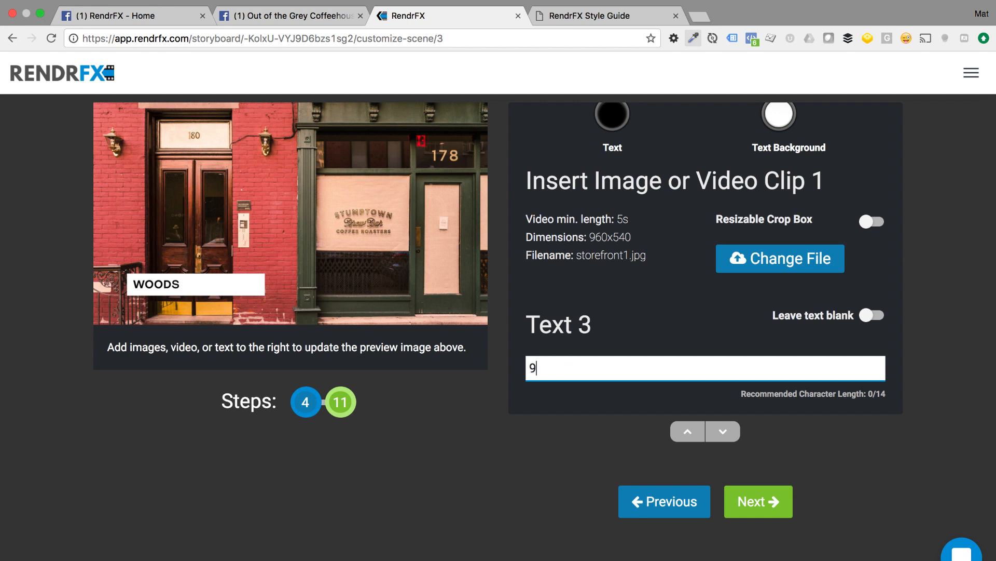
type("am-5pm")
left_click(518, 415)
scroll(524, 431, "up", 1)
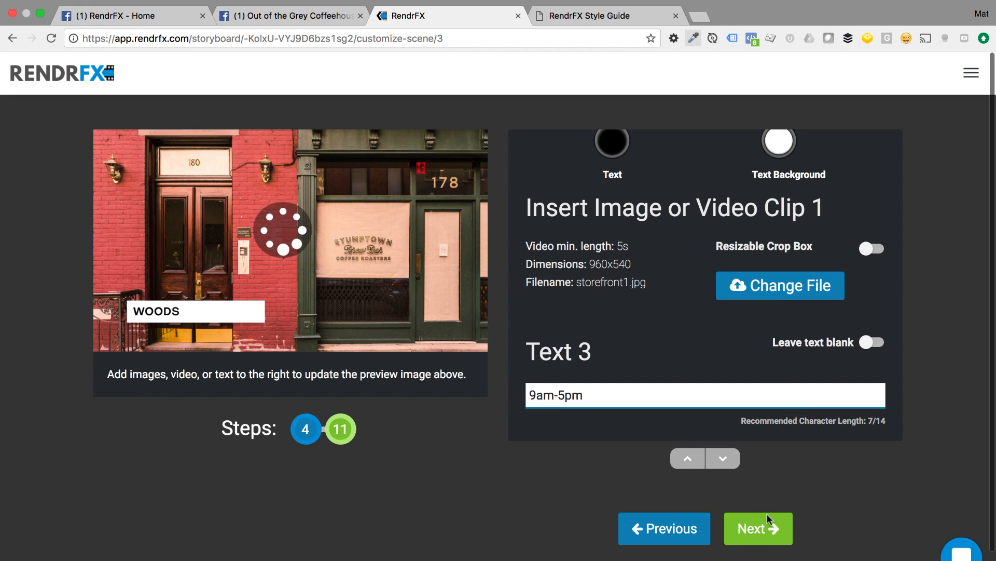
left_click(762, 530)
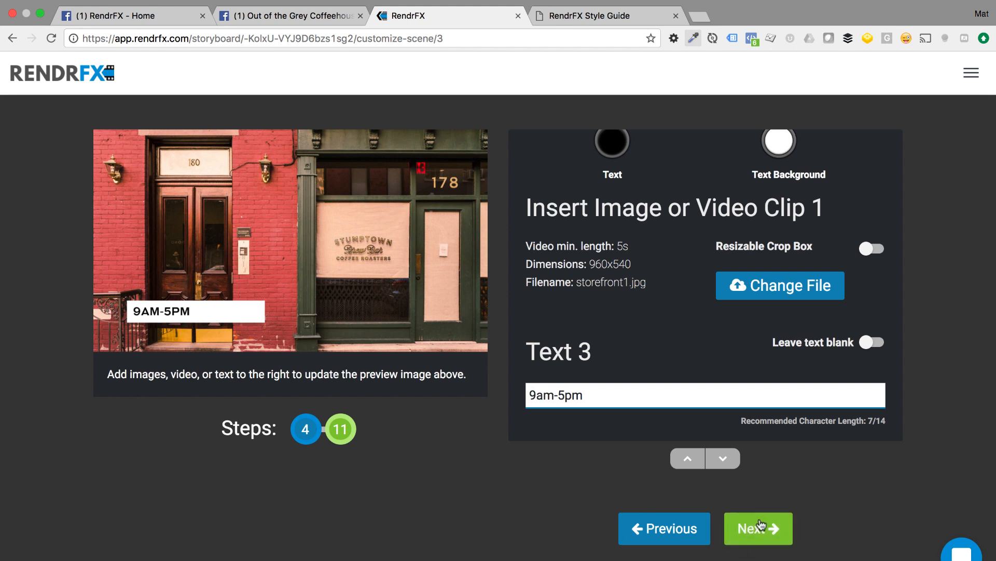
left_click(761, 525)
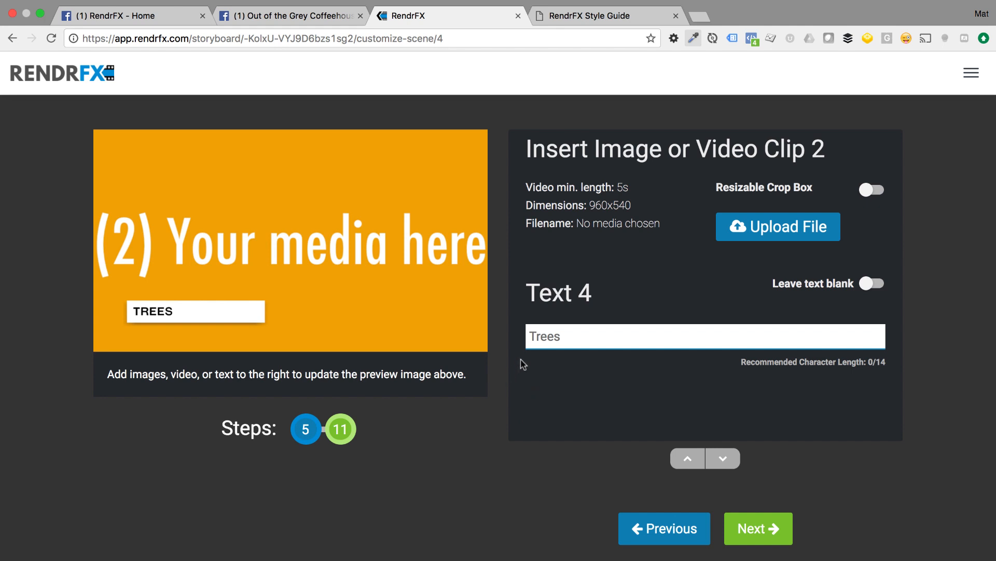
Upload inside-store.jpg from the assets folder for Image or Video Clip 2, shift its crop area slightly downward and save it.
left_click(740, 228)
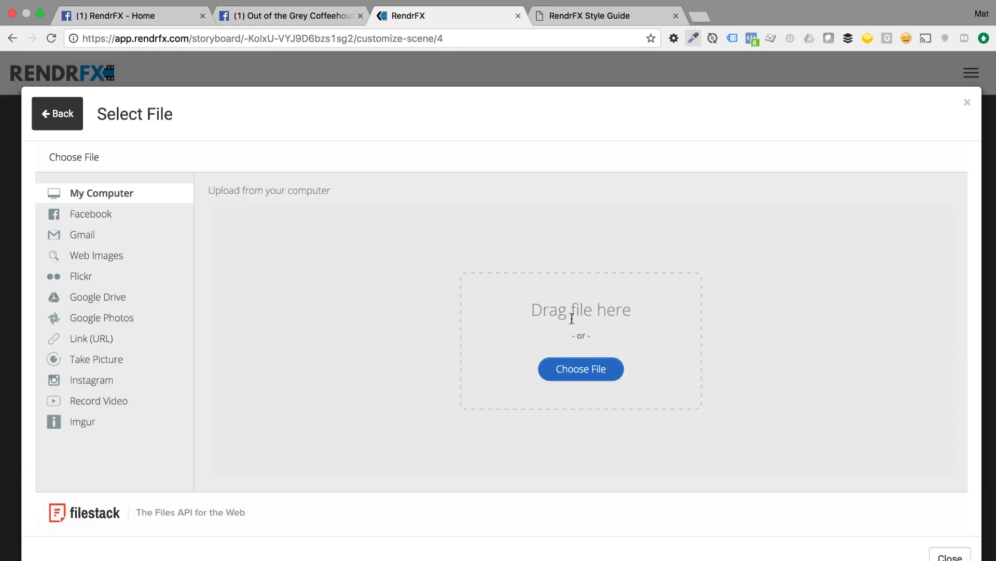
left_click(596, 382)
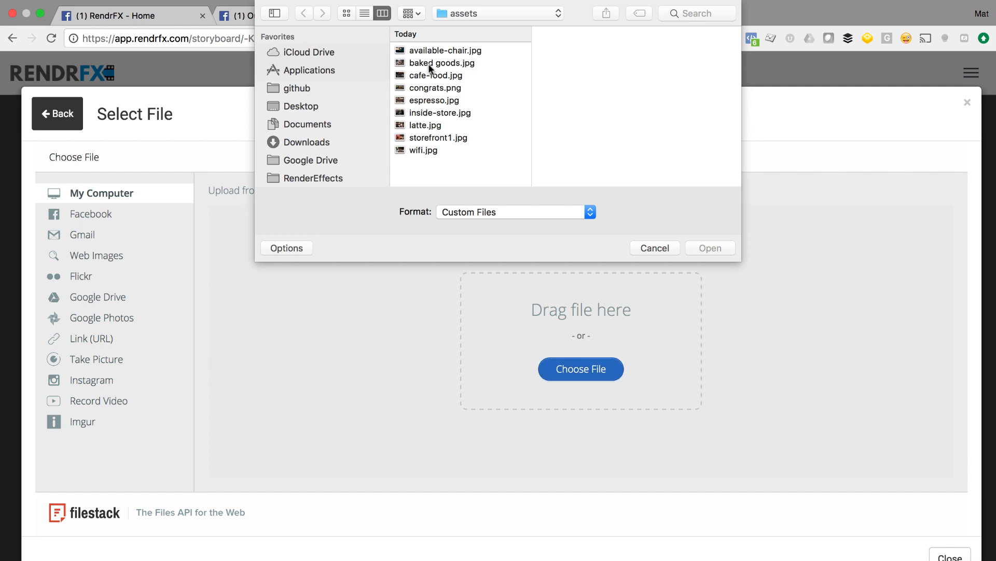
left_click(447, 82)
key("Down")
key("Up")
key("Up")
key("Up")
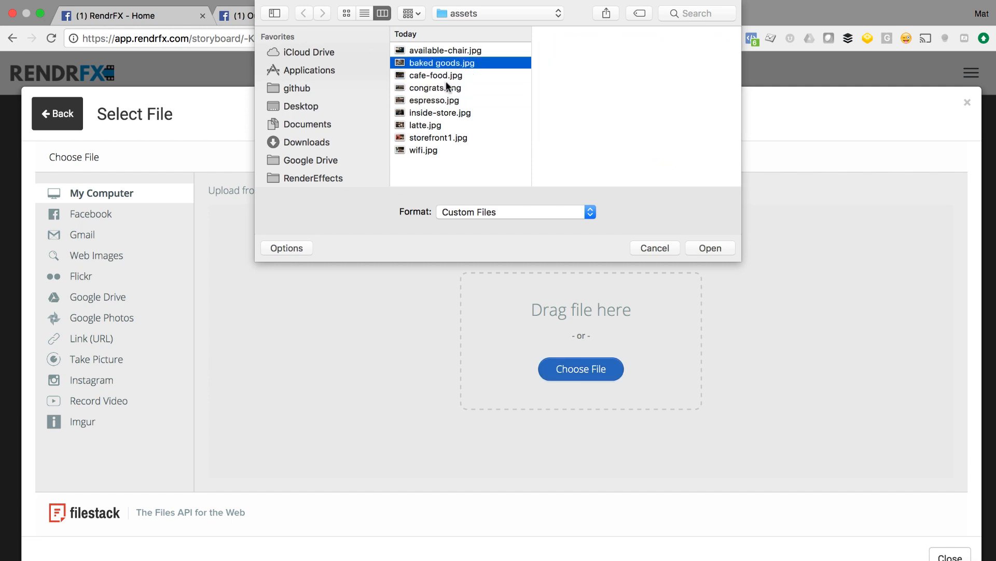
key("Up")
key("Down")
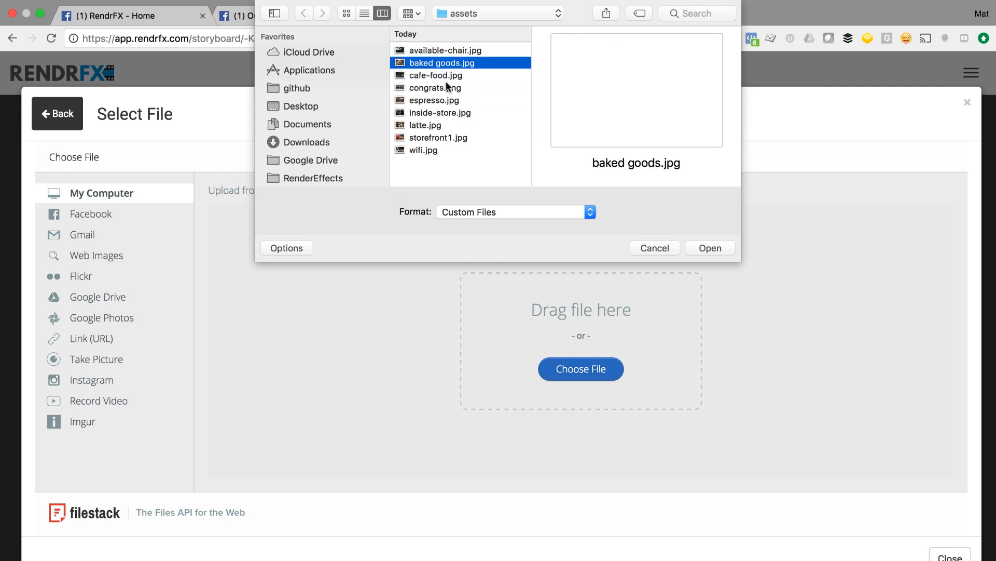
key("Down")
key("Down")
key("Down")
key("Down")
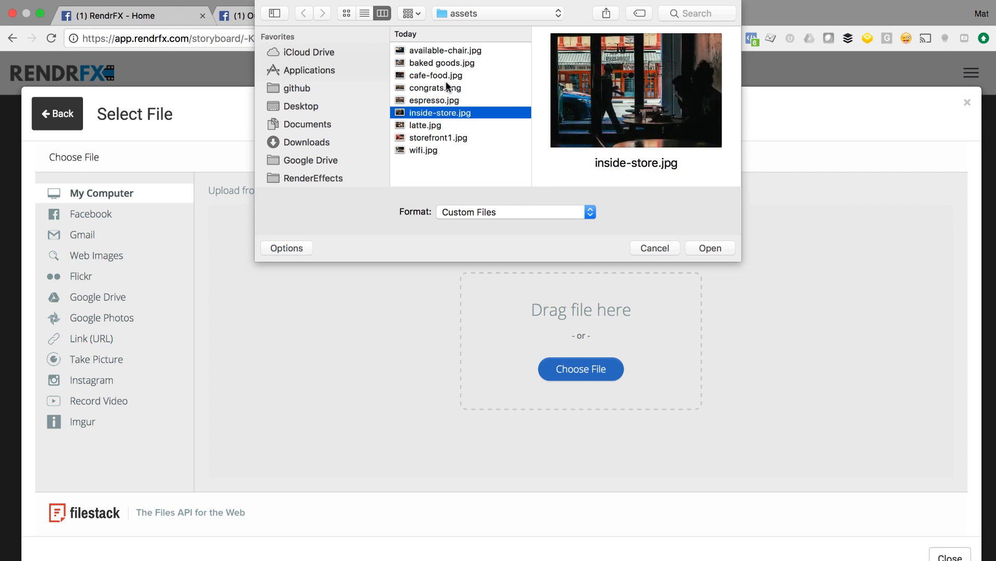
key("Return")
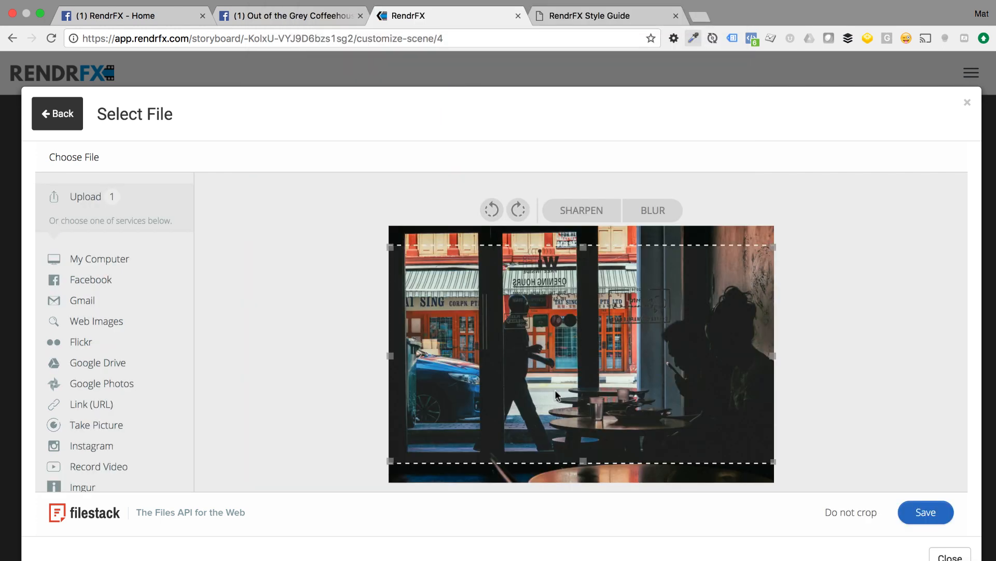
left_click_drag(597, 331, 597, 335)
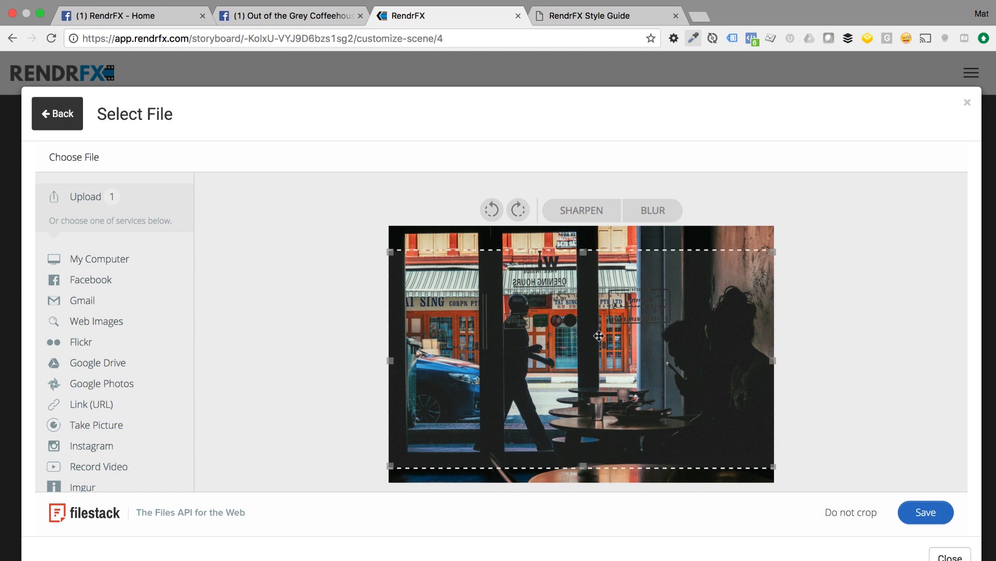
left_click(926, 512)
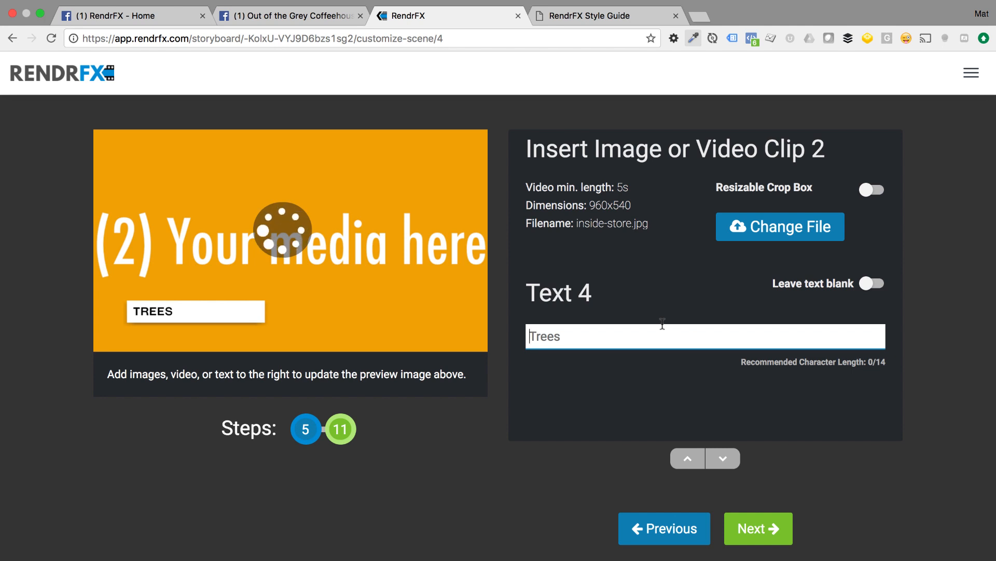
Set the Text 4 scene's text to "mon-fri" and continue to the following scene.
type("mon-fri")
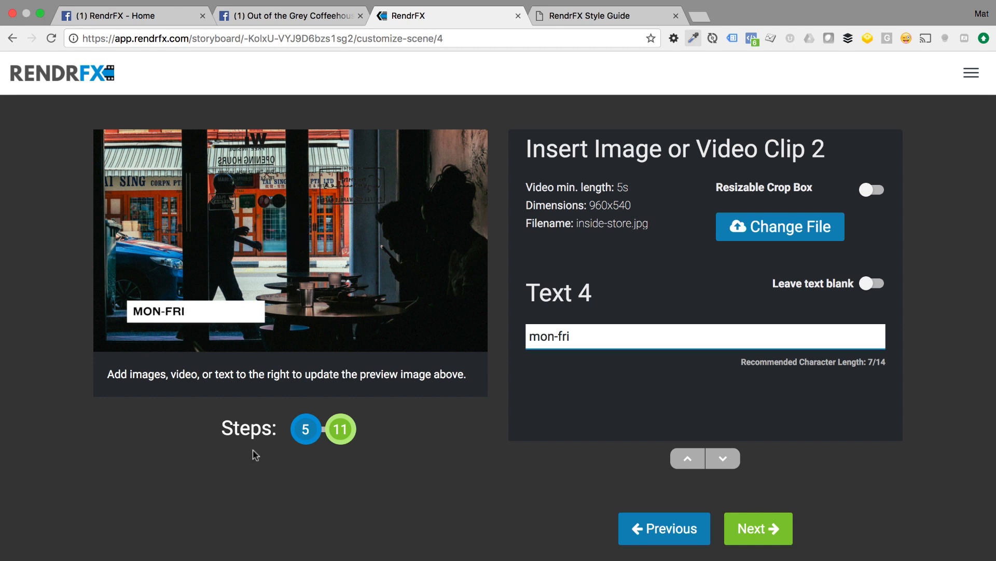
left_click(776, 530)
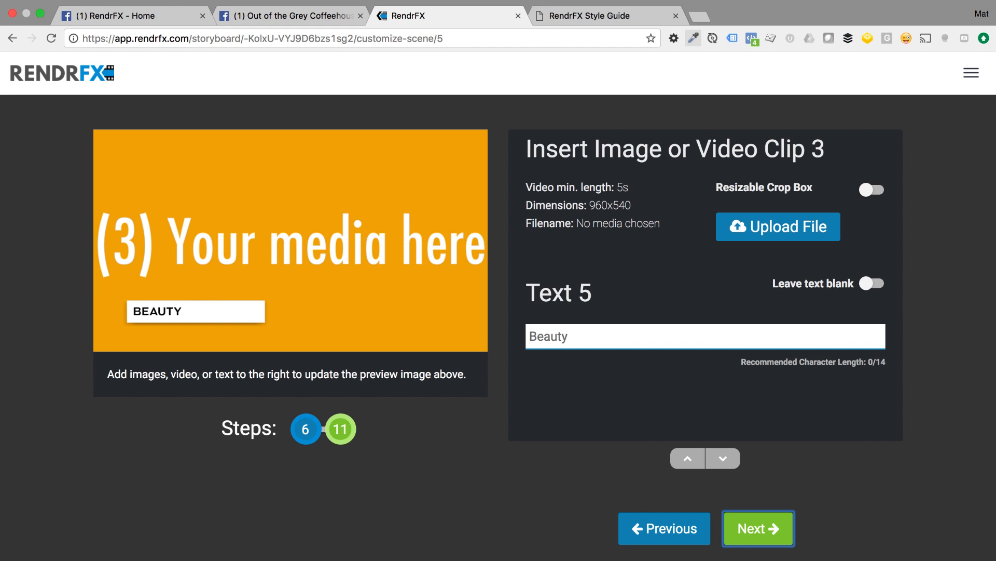
left_click(590, 341)
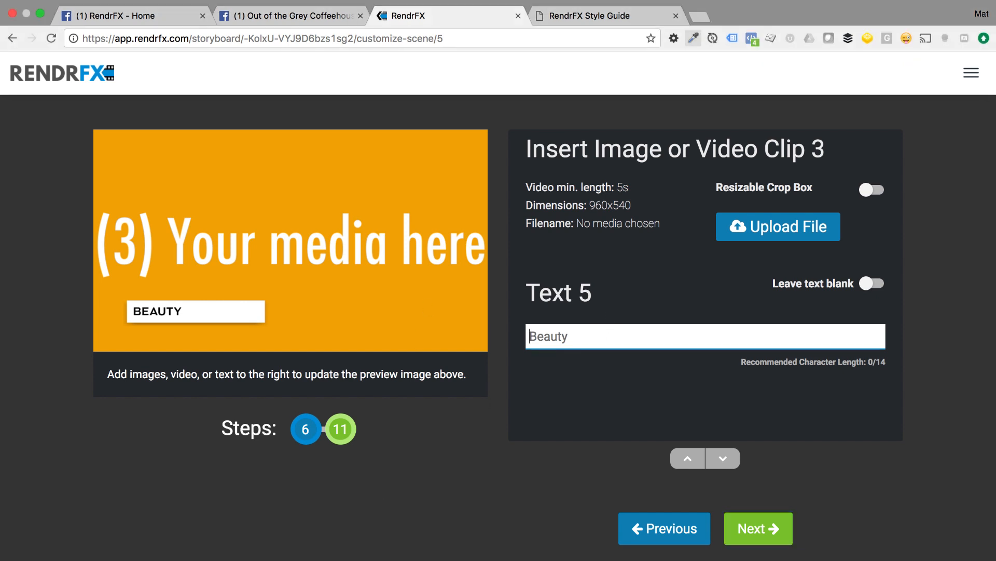
Upload latte.jpg from the assets folder for Image or Video Clip 3 and save it with the default crop.
left_click(758, 226)
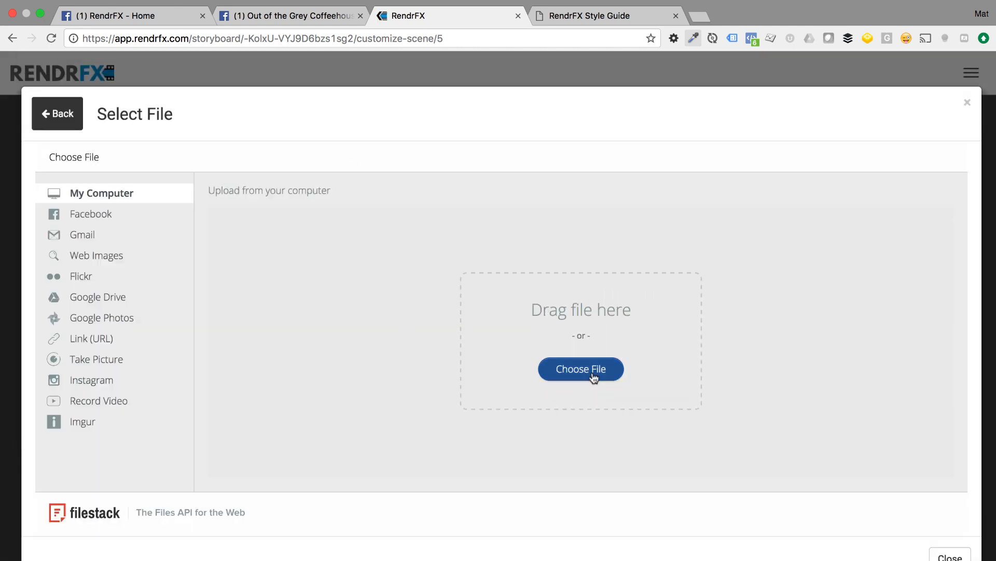
left_click(593, 375)
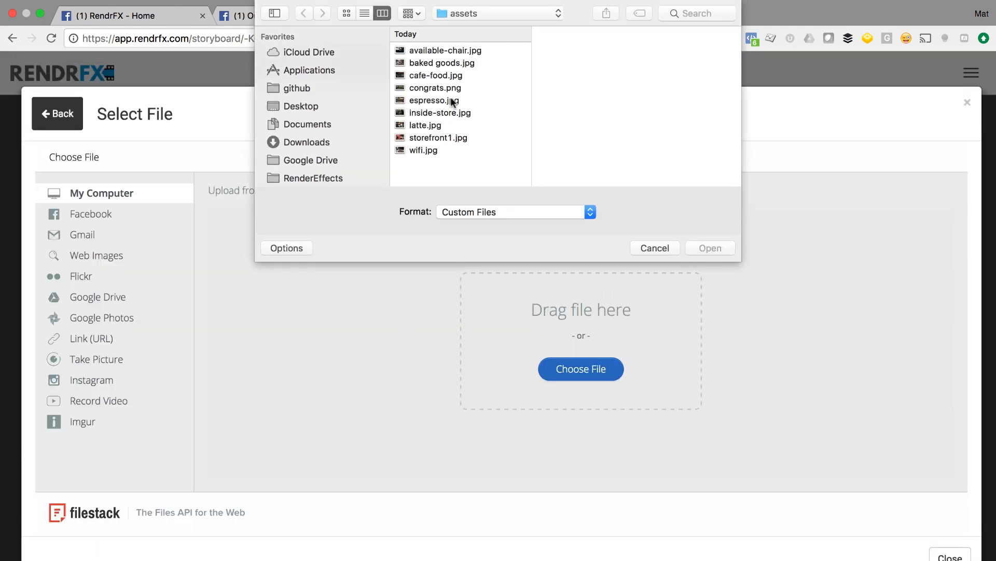
left_click(453, 89)
key("Up")
key("Up")
key("Down")
key("Down")
key("Down")
key("Down")
key("Down")
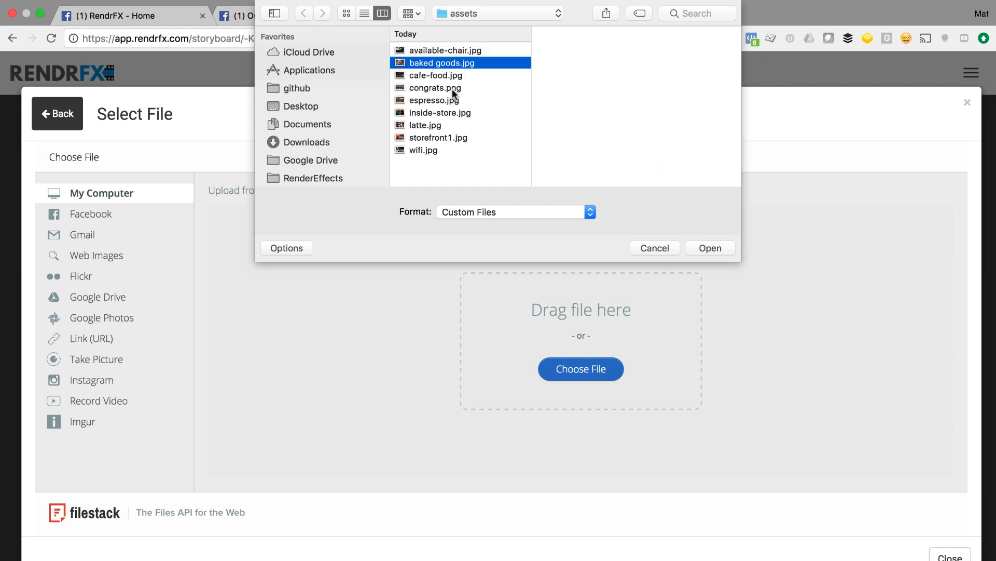
key("Return")
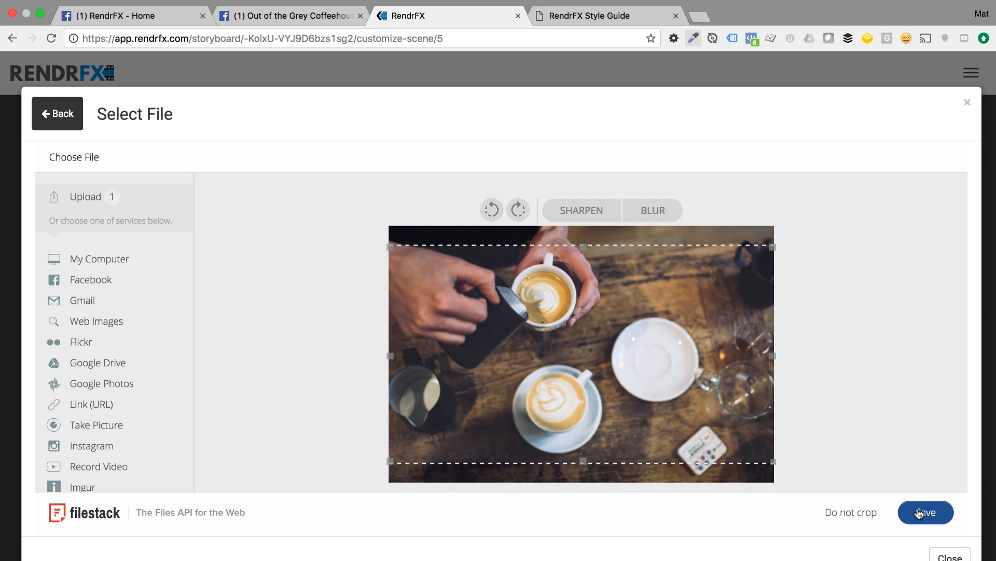
left_click(919, 513)
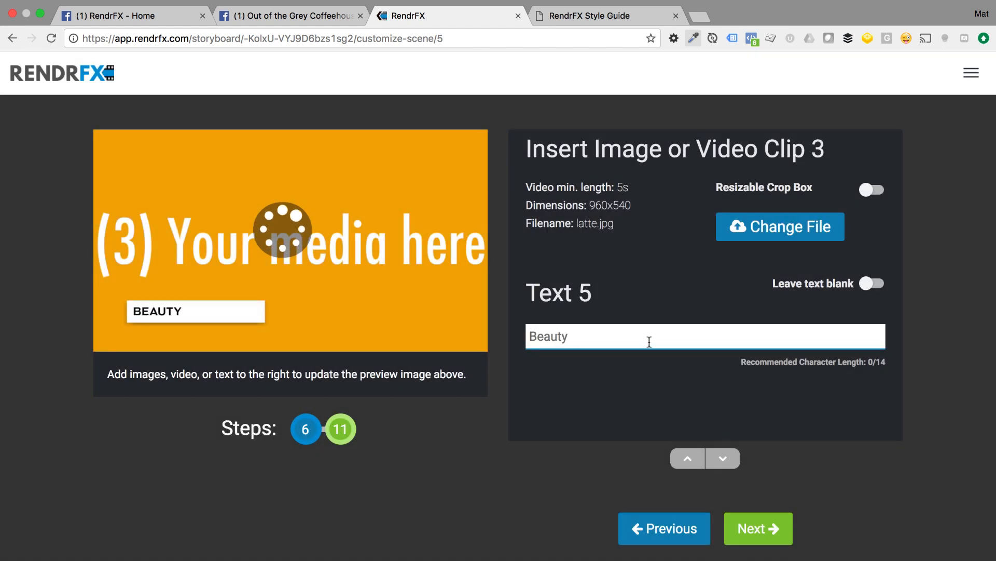
Set the Text 5 scene's text to "gourmet lattes" and continue to the following scene.
type("gourmet lattes")
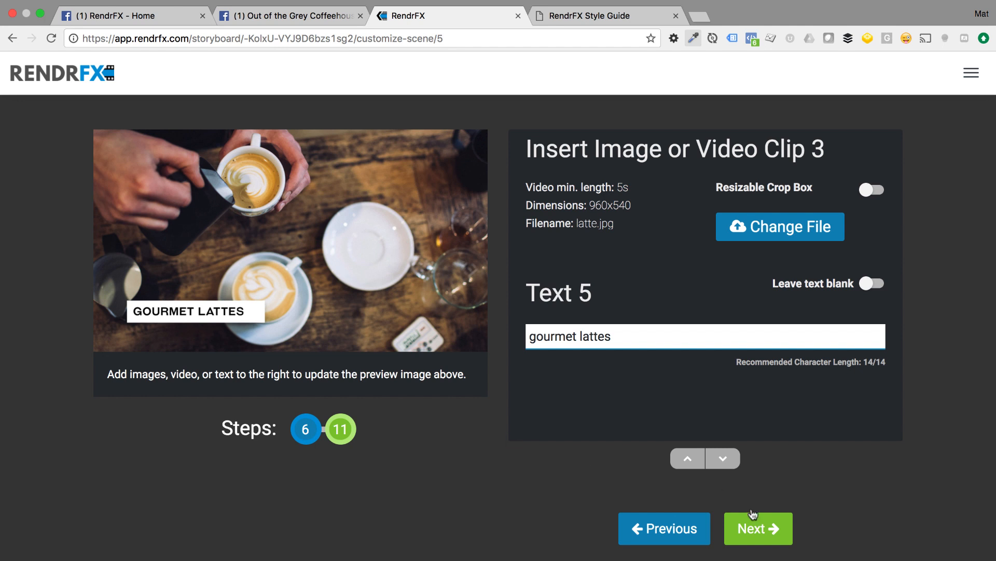
left_click(762, 529)
left_click(760, 529)
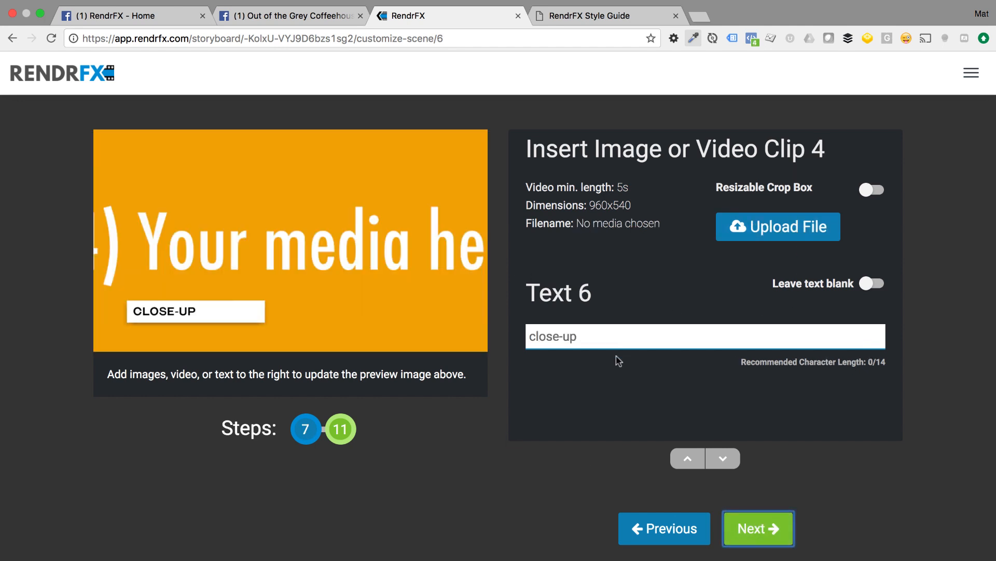
Upload baked goods.jpg from the assets folder for Image or Video Clip 4, shift its crop area slightly downward and save it.
left_click(796, 238)
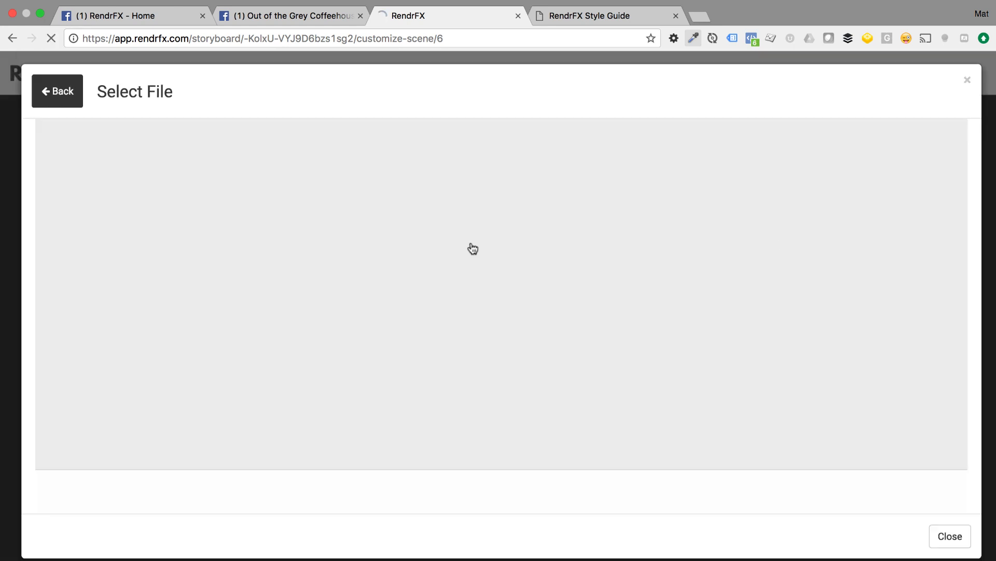
left_click(581, 368)
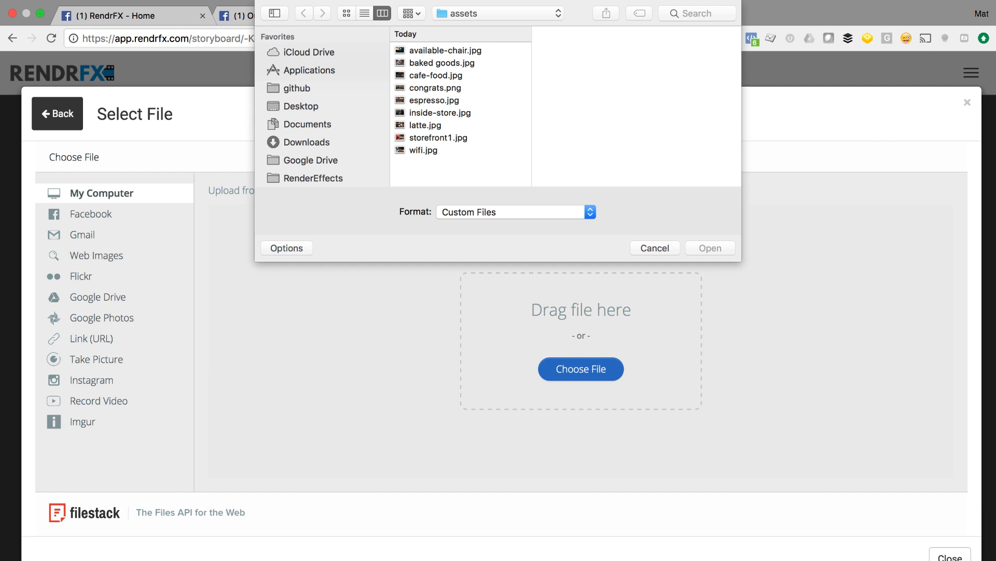
left_click(450, 63)
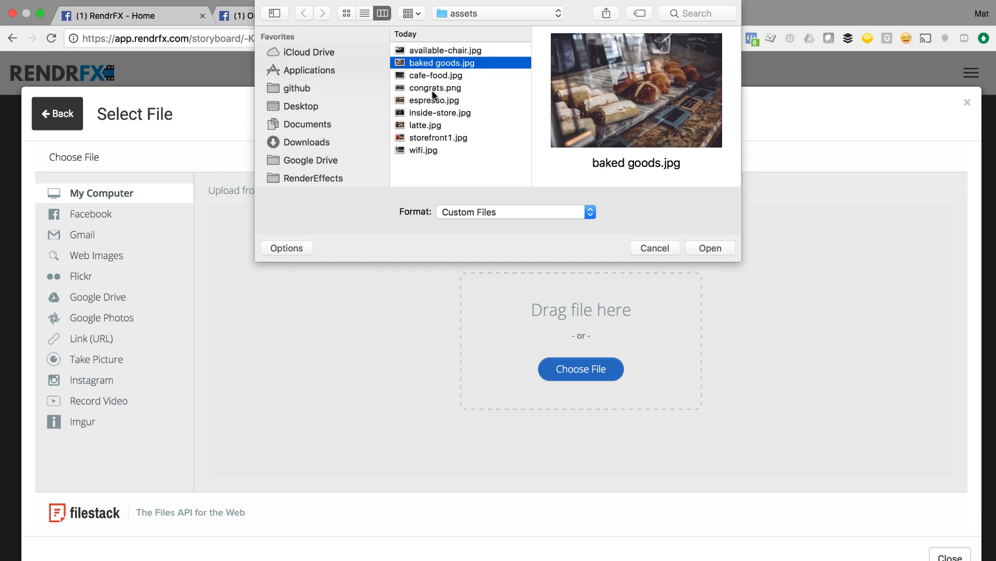
left_click(432, 89)
left_click(435, 100)
left_click(428, 126)
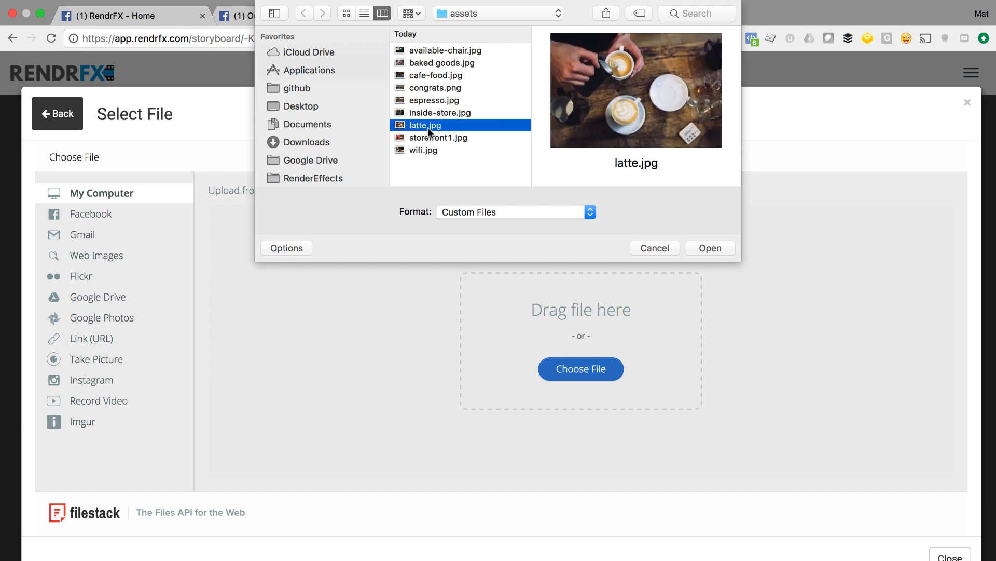
key("Up")
key("Up")
key("Up")
key("Up")
key("Up")
key("Return")
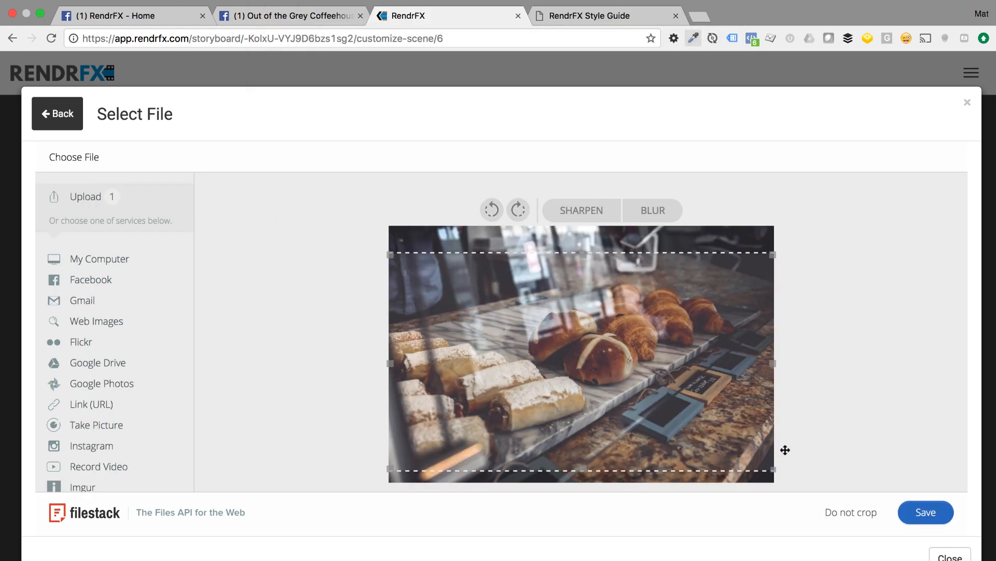
left_click(917, 514)
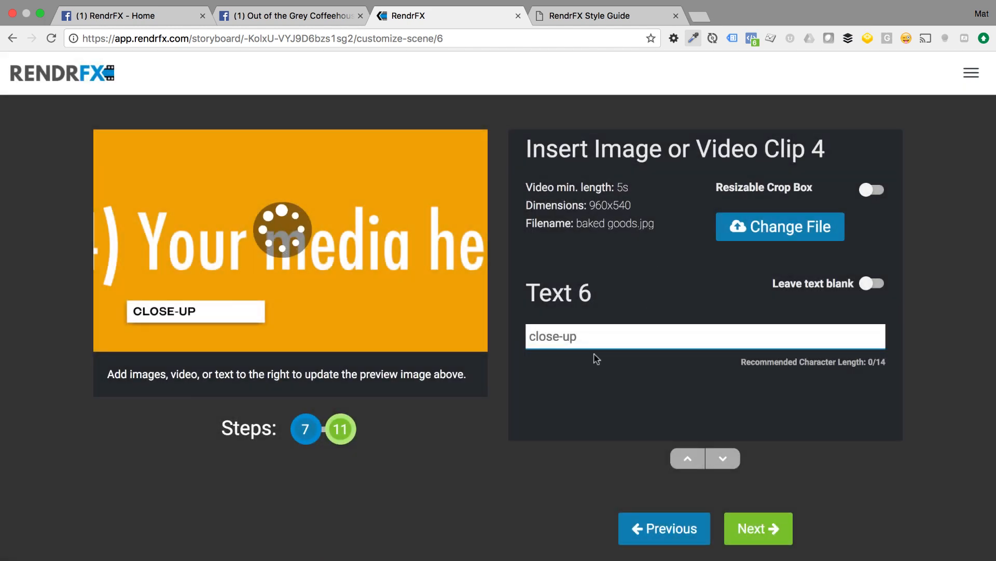
Set the Text 6 scene's text to "fresh pastries" and continue to the following scene.
left_click(618, 333)
type("fresh pastries")
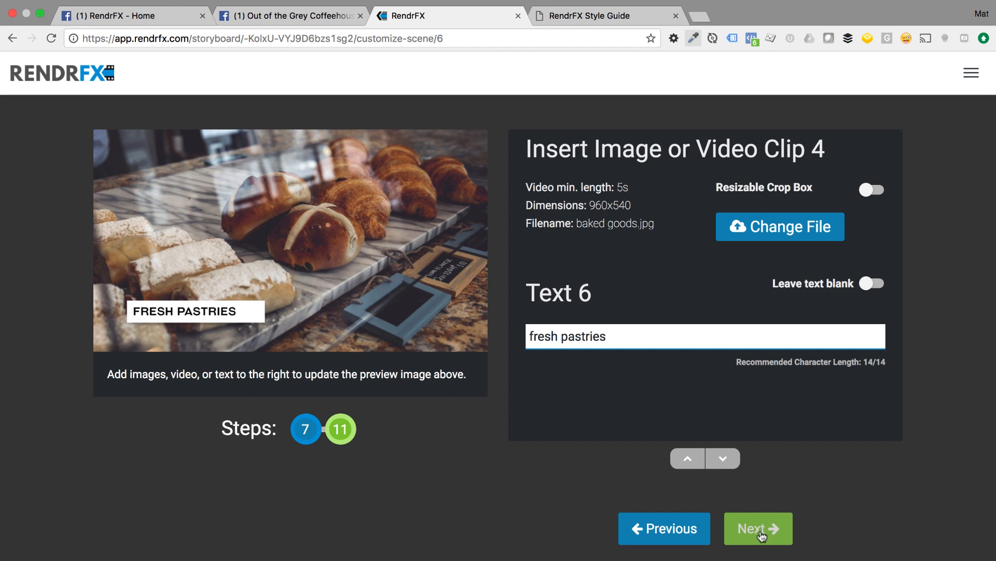
left_click(762, 534)
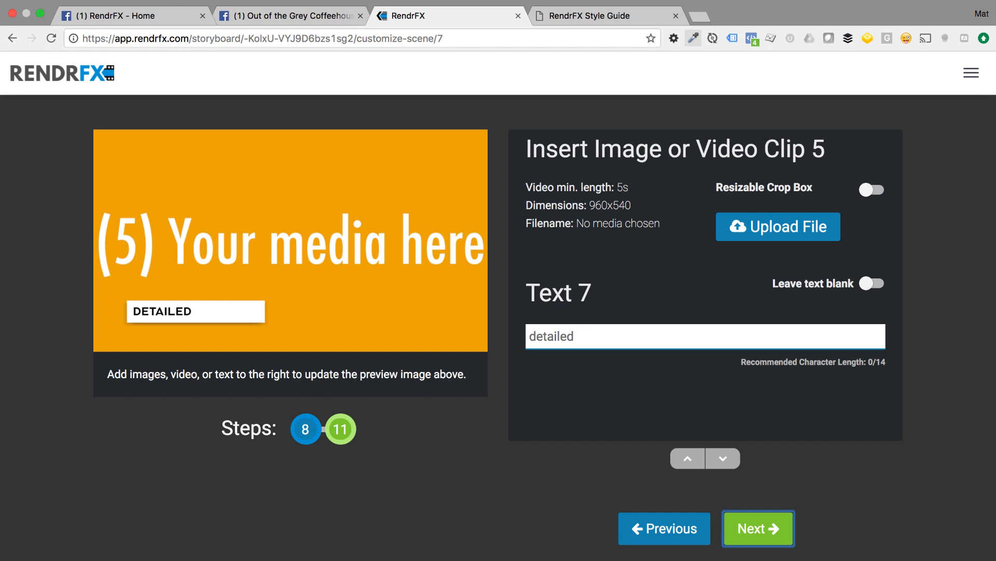
Go back to the Image or Video Clip 3 scene to review it and return to the Clip 5 scene.
left_click(681, 537)
left_click(682, 538)
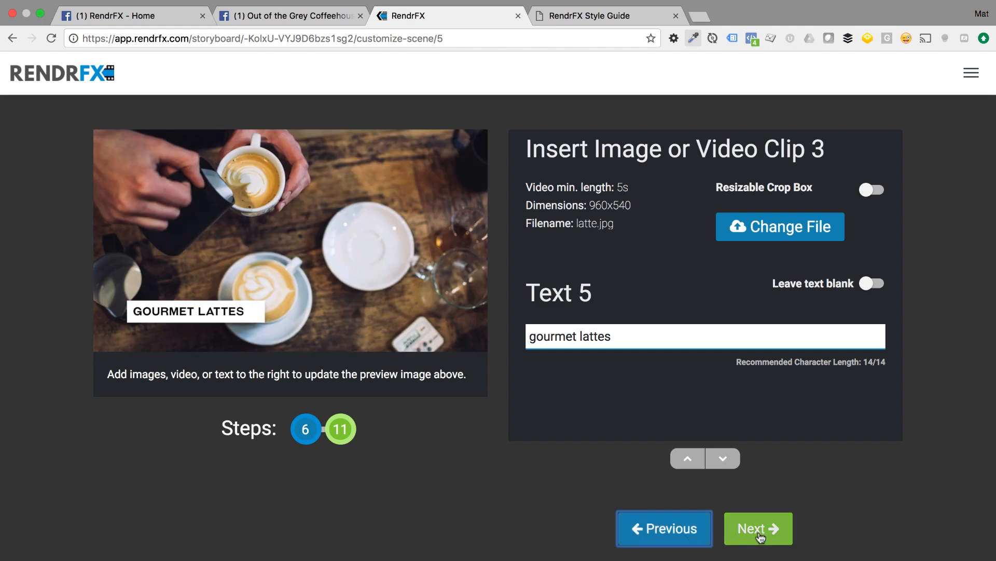
left_click(767, 537)
left_click(768, 539)
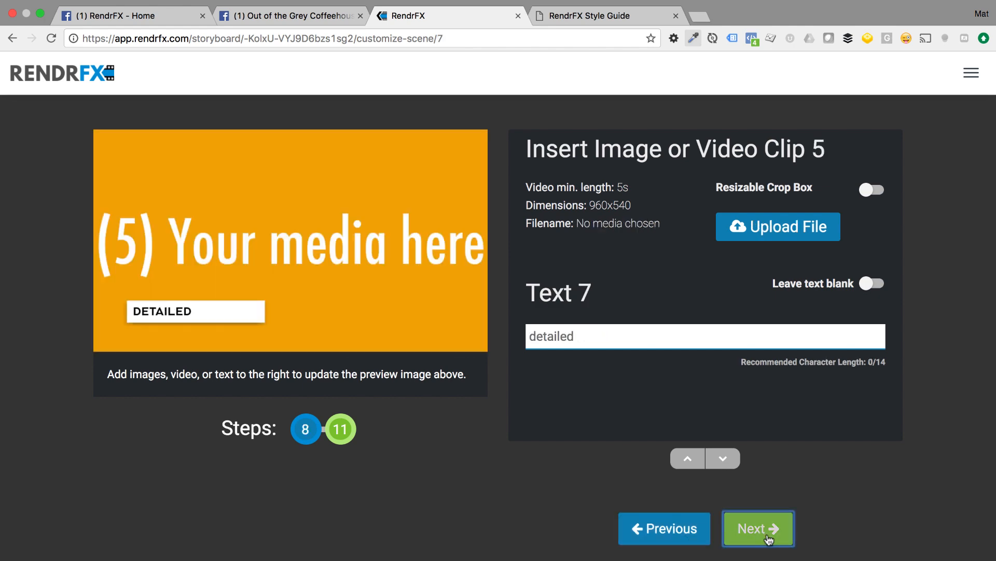
Upload wifi.jpg from the assets folder for Image or Video Clip 5 and save it with the default crop.
left_click(775, 231)
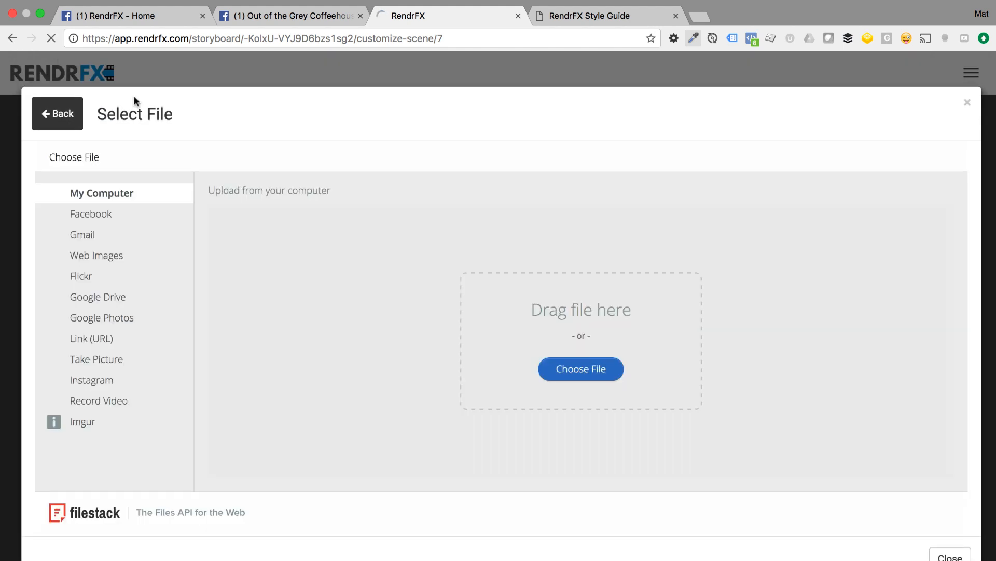
left_click(582, 370)
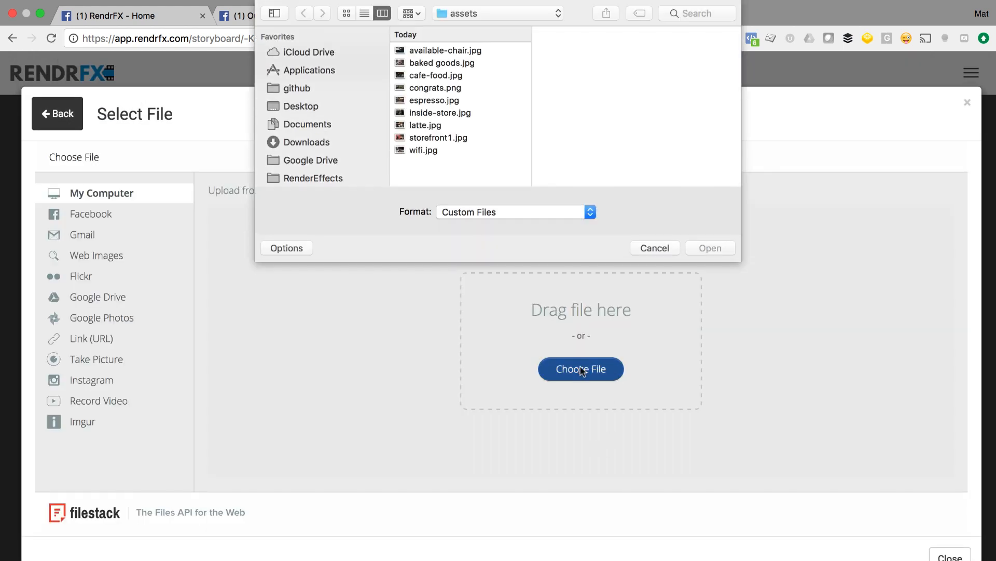
left_click(462, 100)
key("Down")
key("Down")
key("Down")
key("Down")
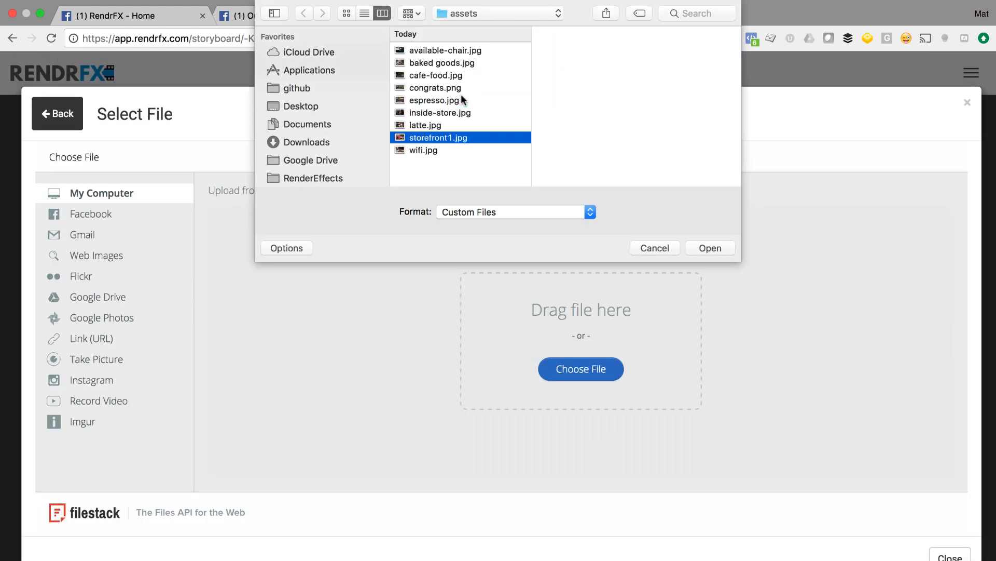
key("Return")
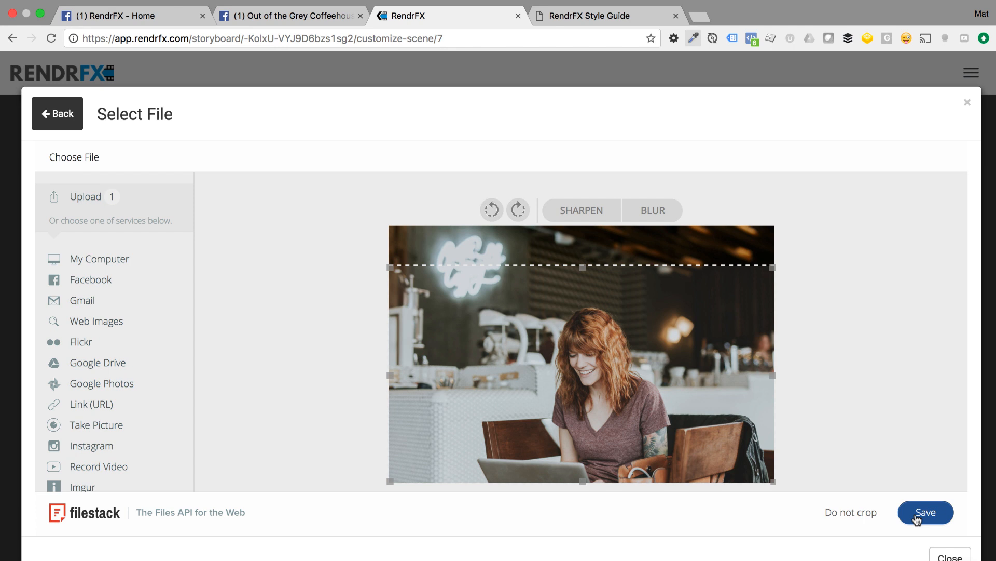
left_click(917, 520)
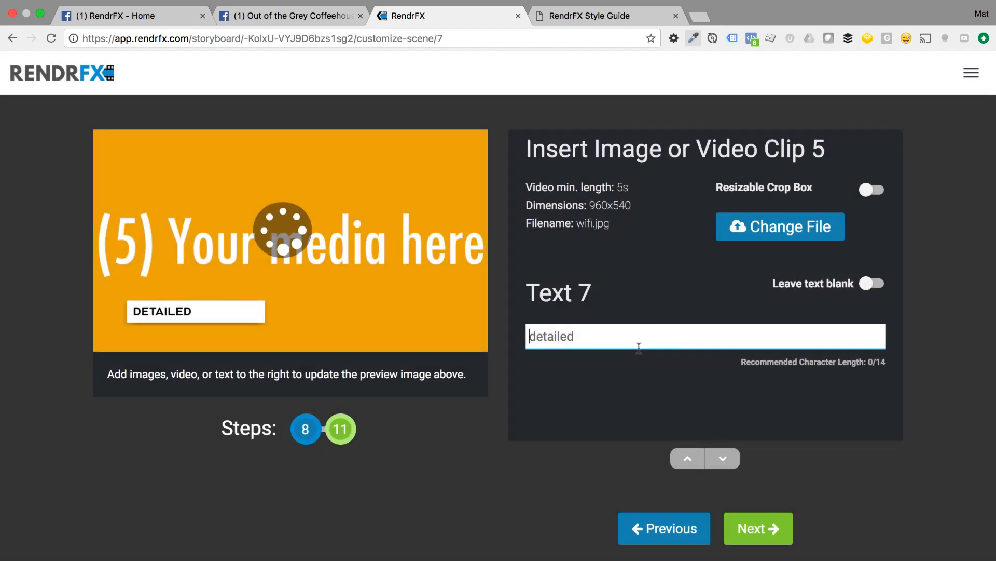
Set the Text 7 text to "blazing wifi" and continue to the following scene.
type("b")
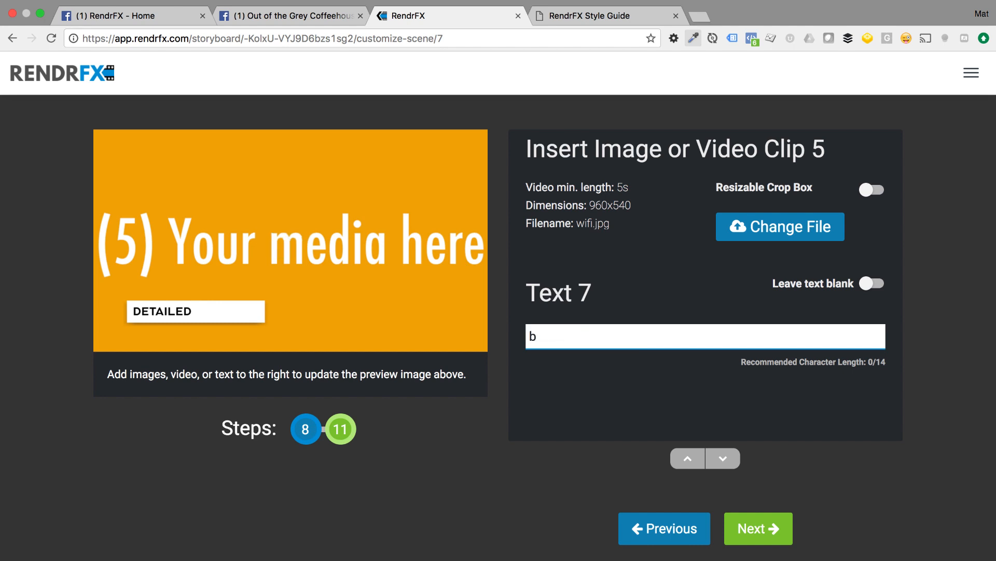
type("lazing wifi")
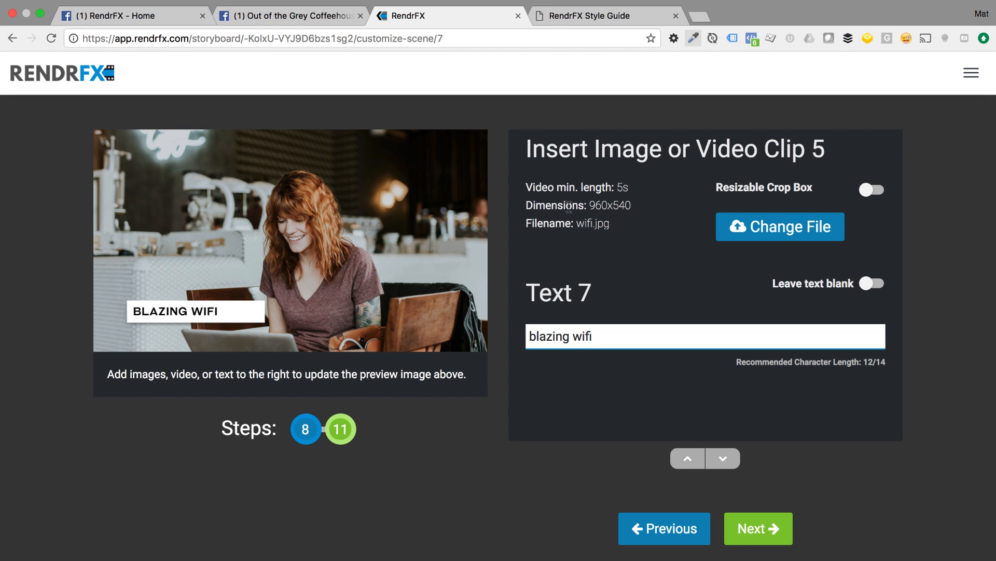
left_click(772, 537)
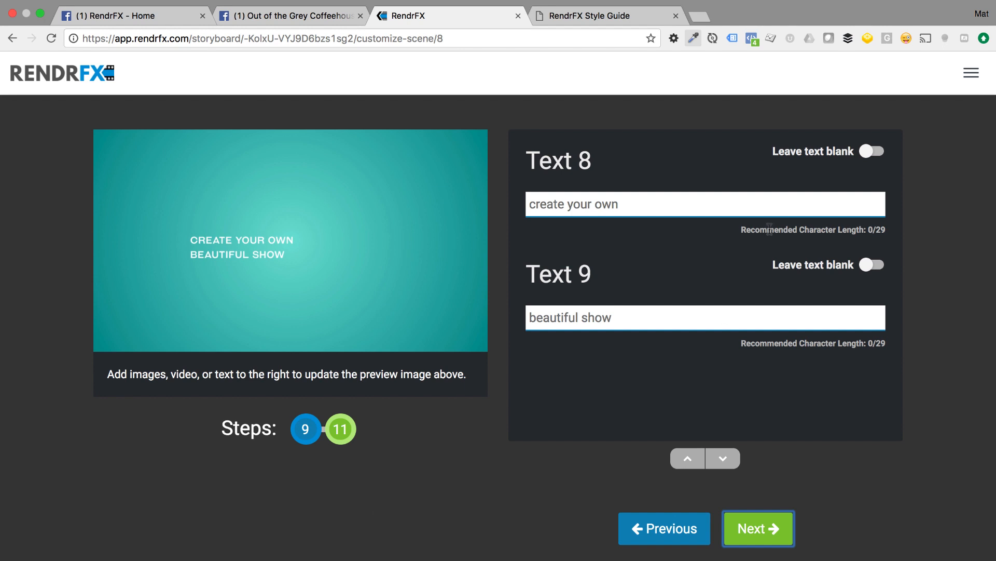
left_click(741, 206)
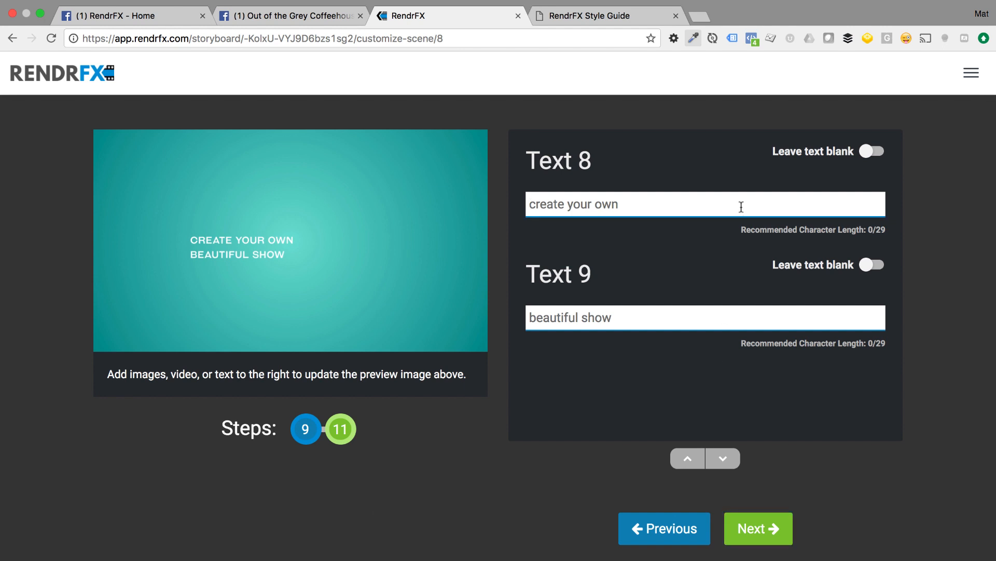
type("rendrfx")
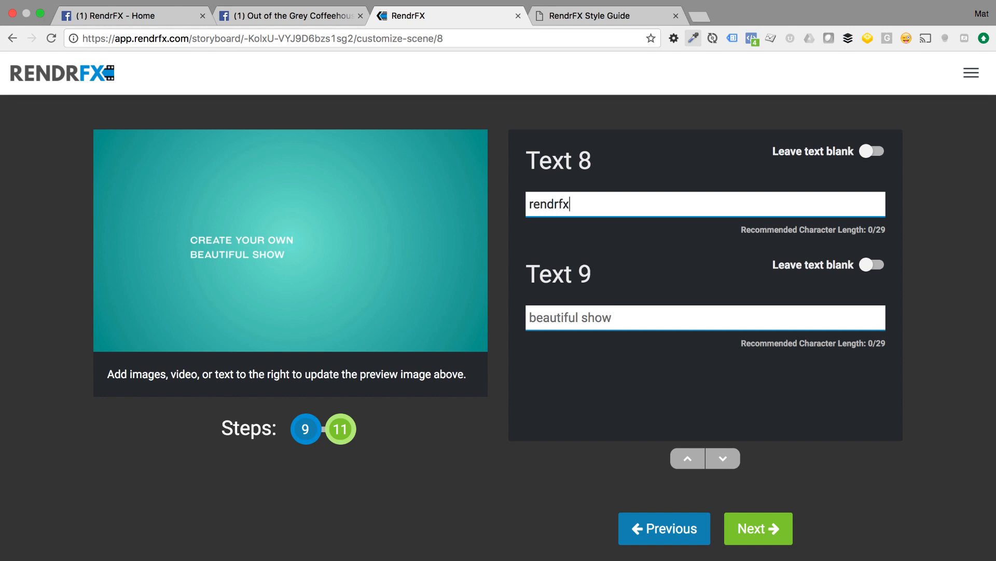
left_click(555, 309)
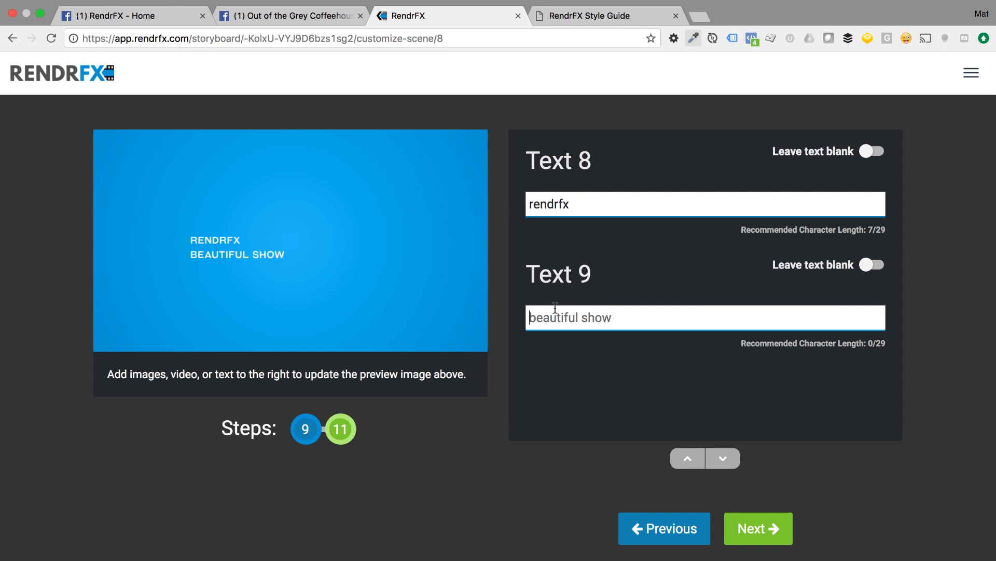
type("www")
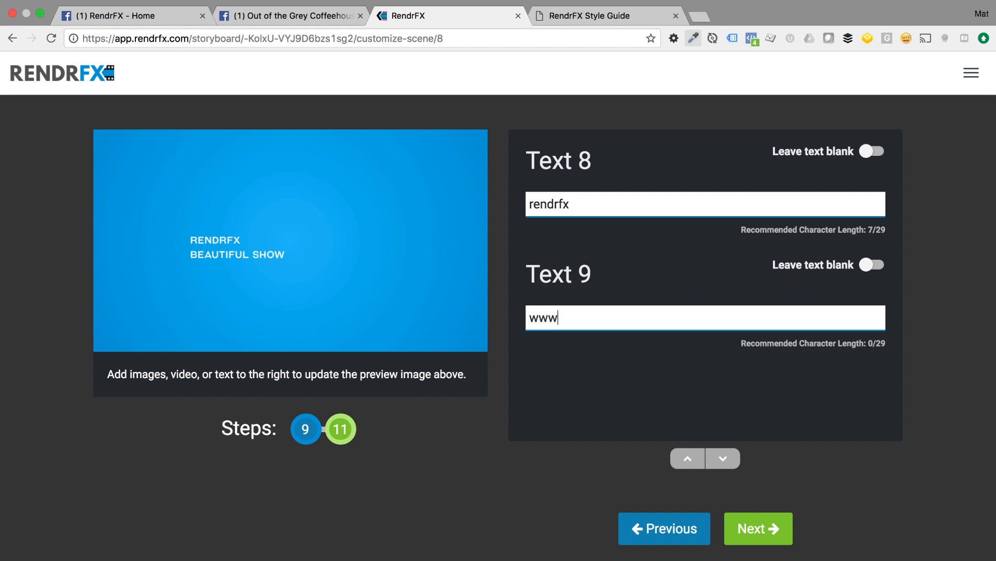
type(".rendrfx.com")
left_click(658, 414)
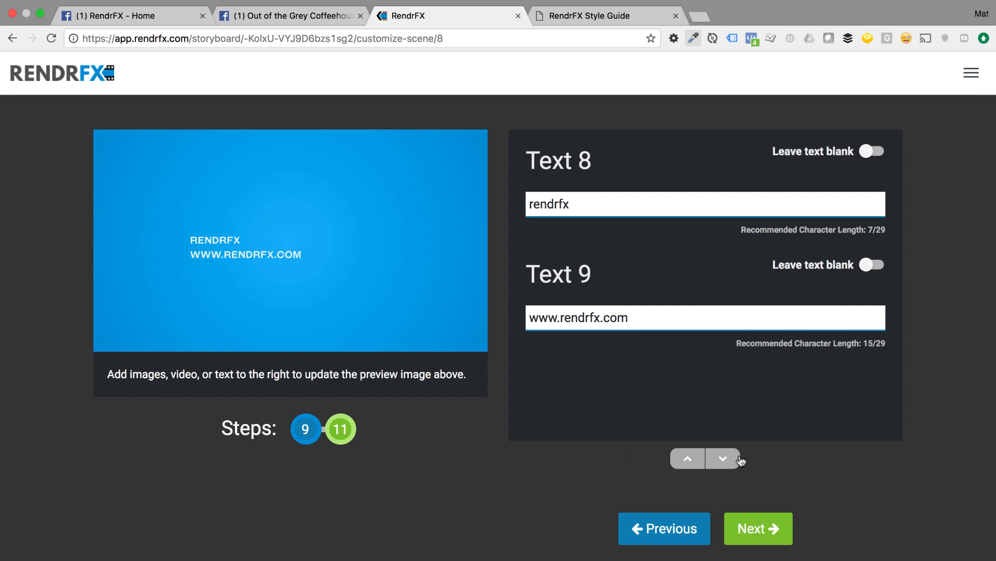
left_click(768, 543)
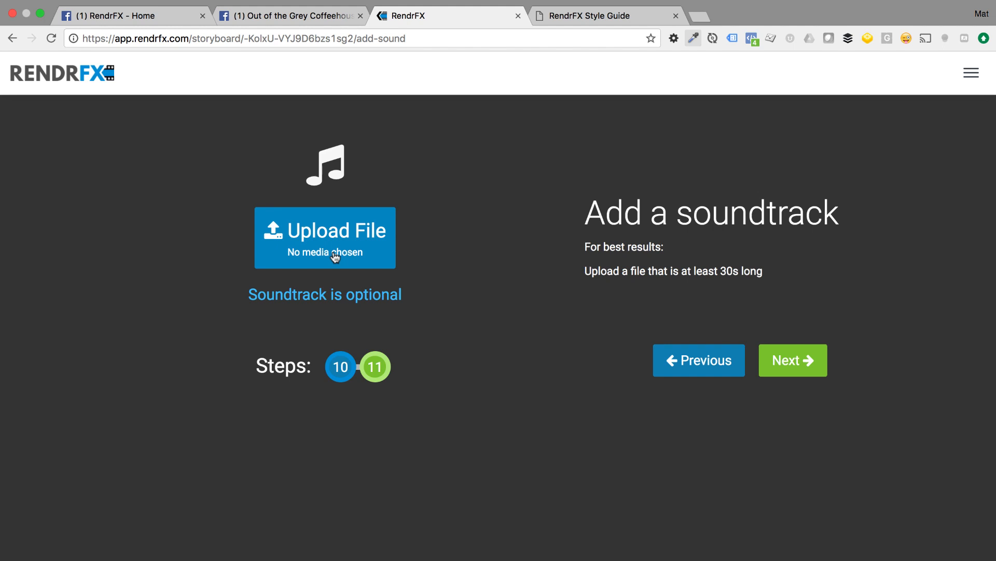
Search the AudioBlocks stock audio library for "ukulele" as a soundtrack source.
left_click(334, 256)
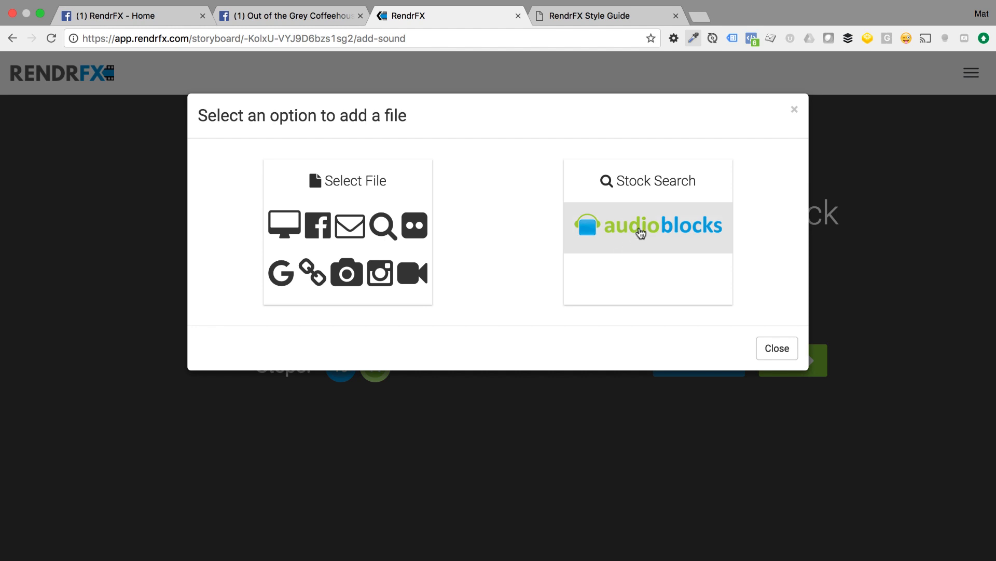
left_click(641, 232)
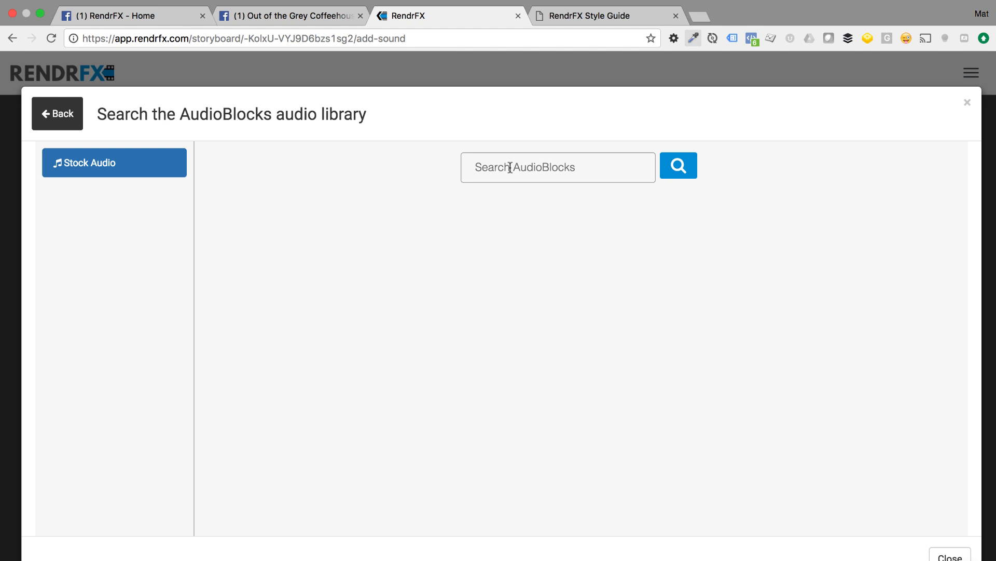
type("uku")
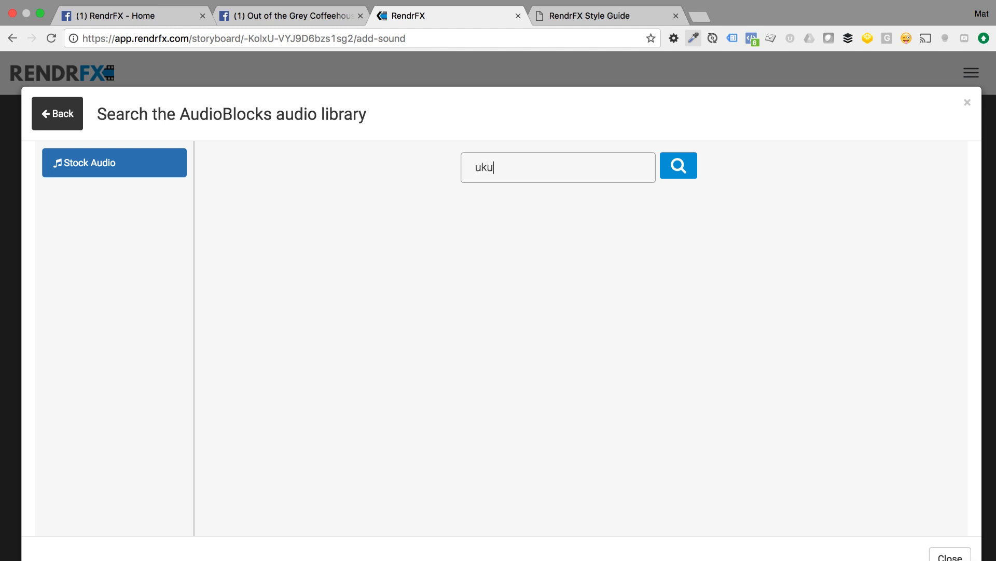
type("lele")
left_click(696, 159)
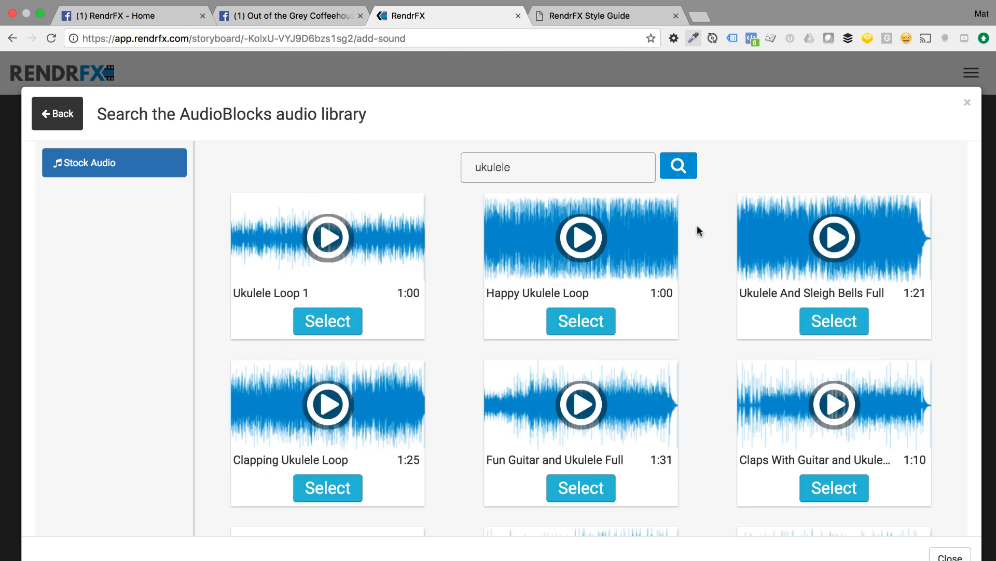
Preview the Happy Ukulele Loop track and select it as the video's soundtrack.
left_click(586, 237)
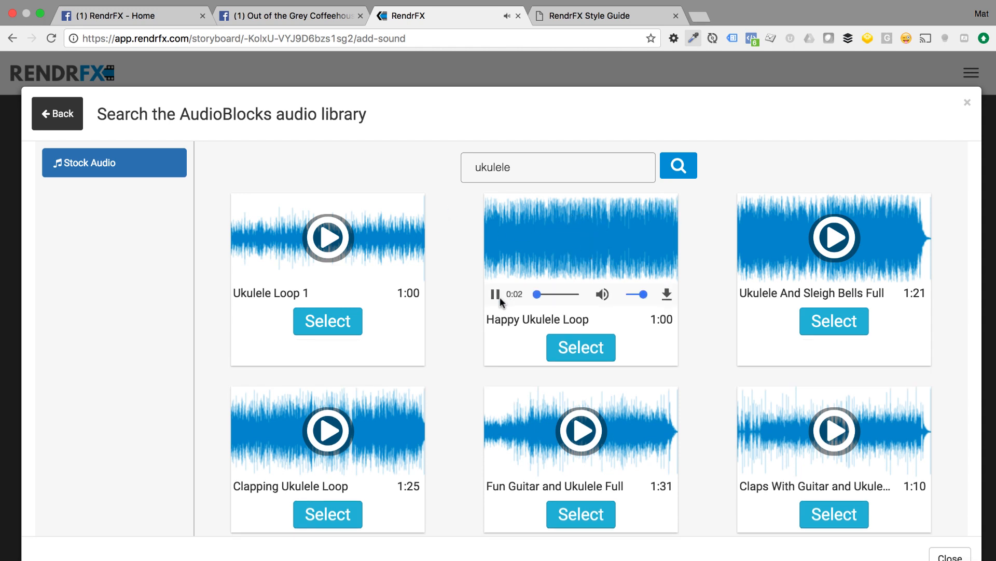
left_click_drag(494, 320, 568, 321)
left_click(567, 322)
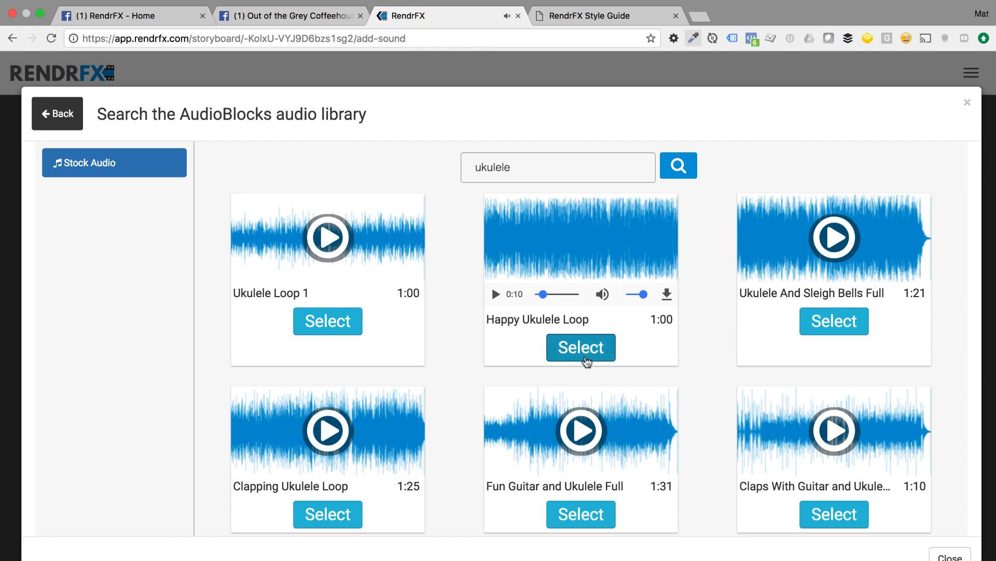
left_click(584, 355)
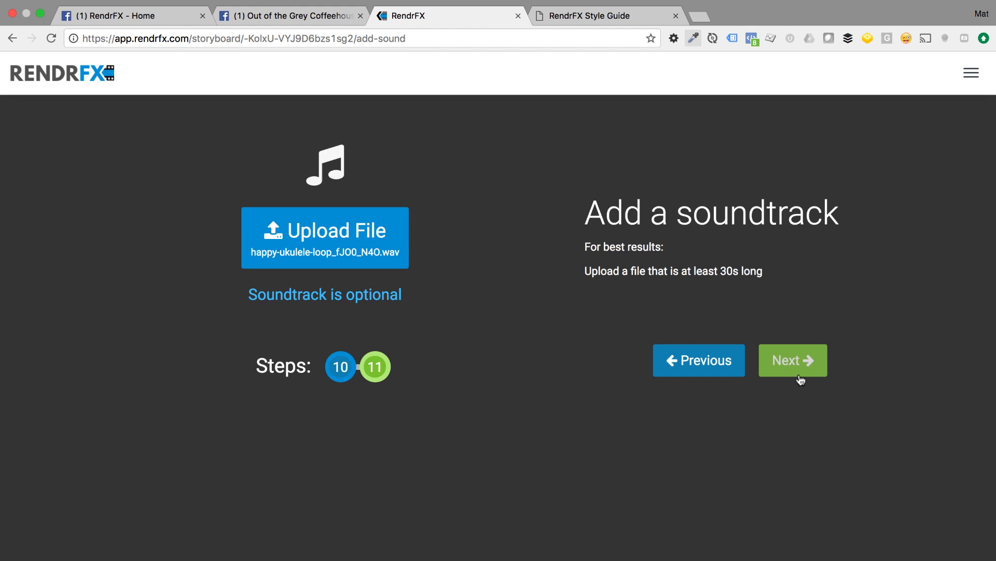
Create the video from the completed storyboard and download the finished MP4 to the computer.
left_click(800, 379)
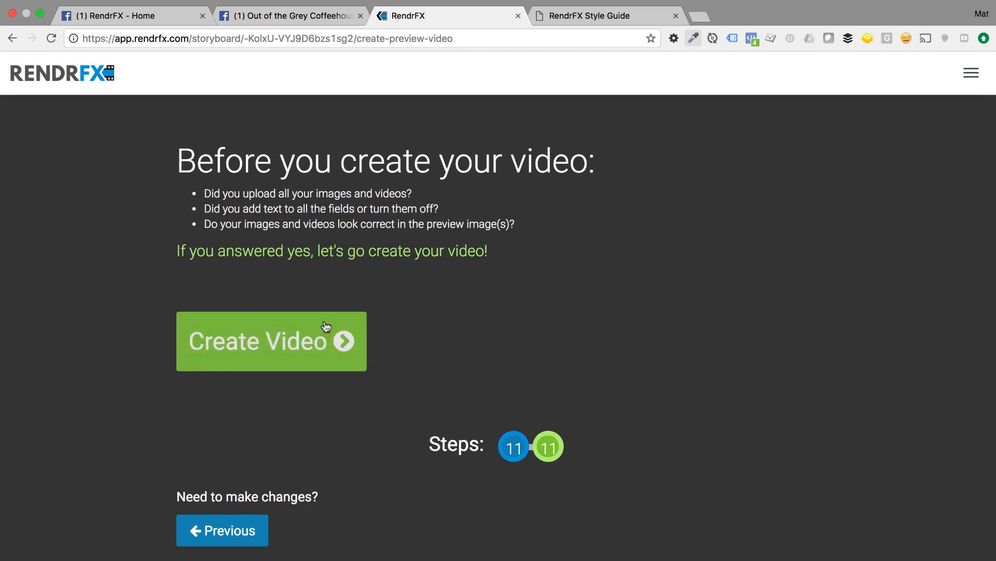
left_click(316, 358)
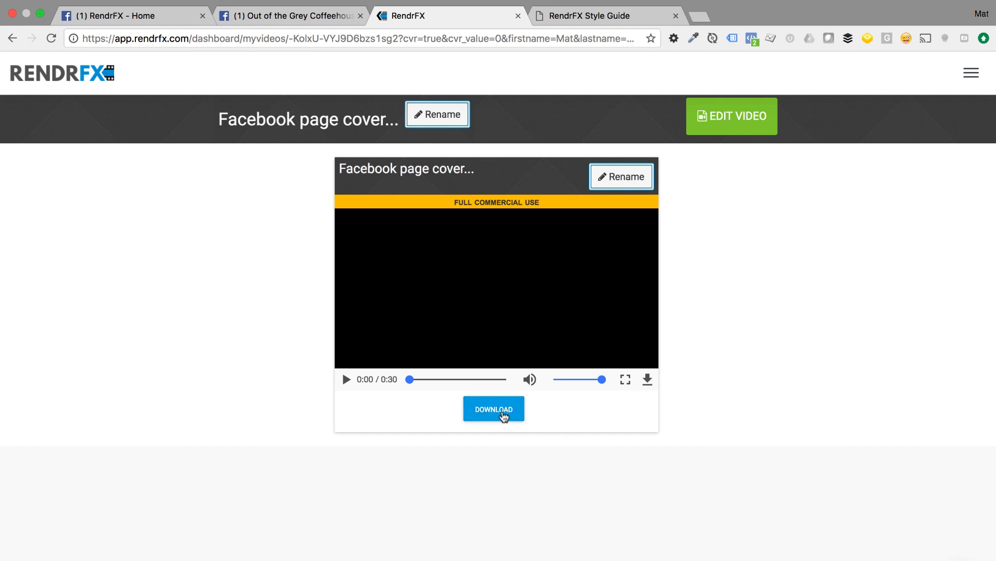
left_click(502, 412)
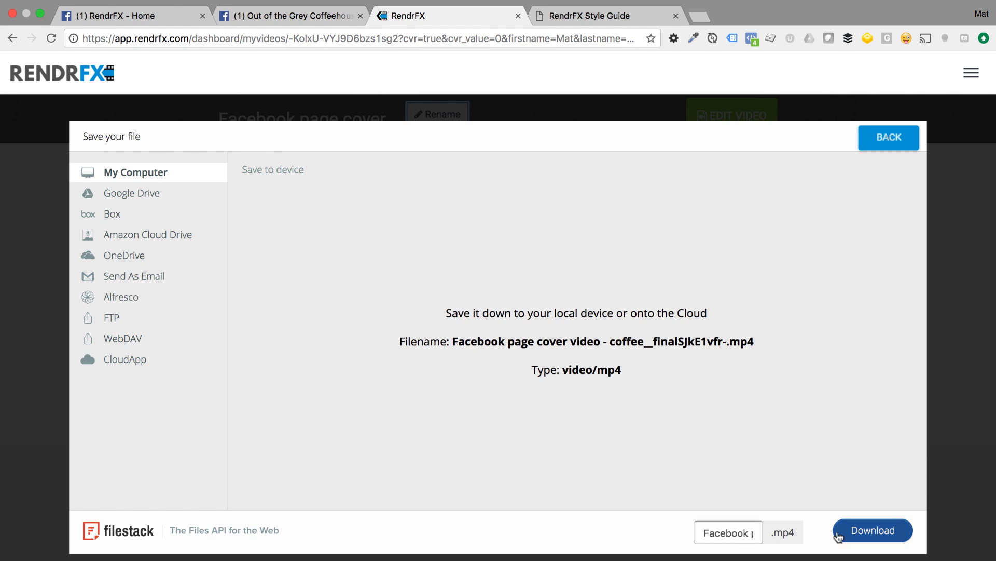
left_click_drag(730, 537, 801, 536)
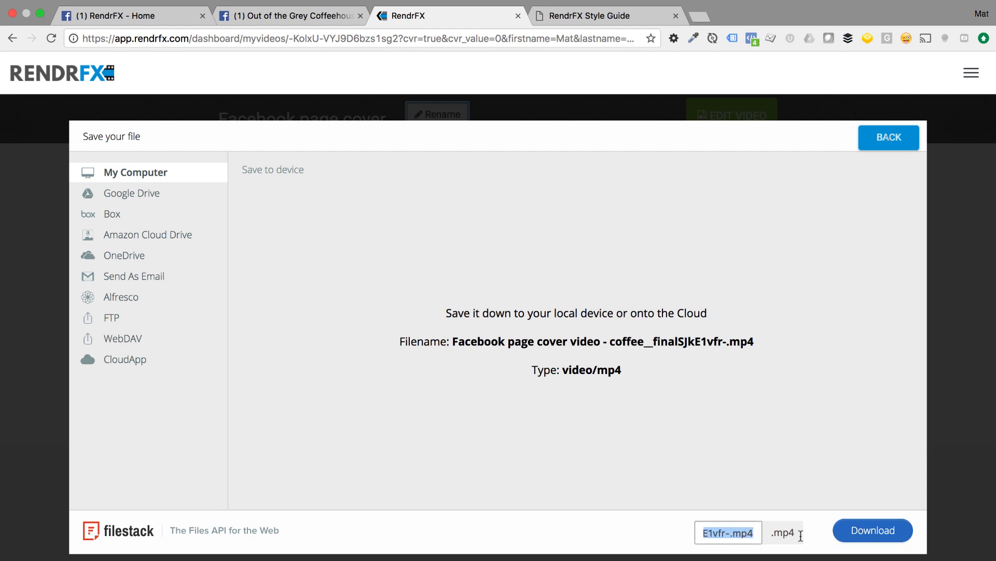
left_click(735, 536)
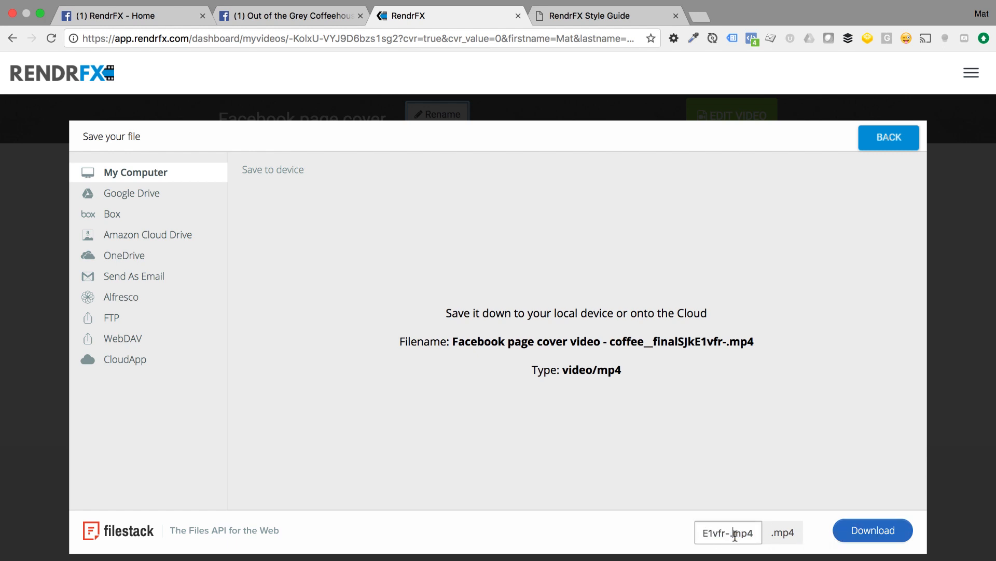
left_click(867, 532)
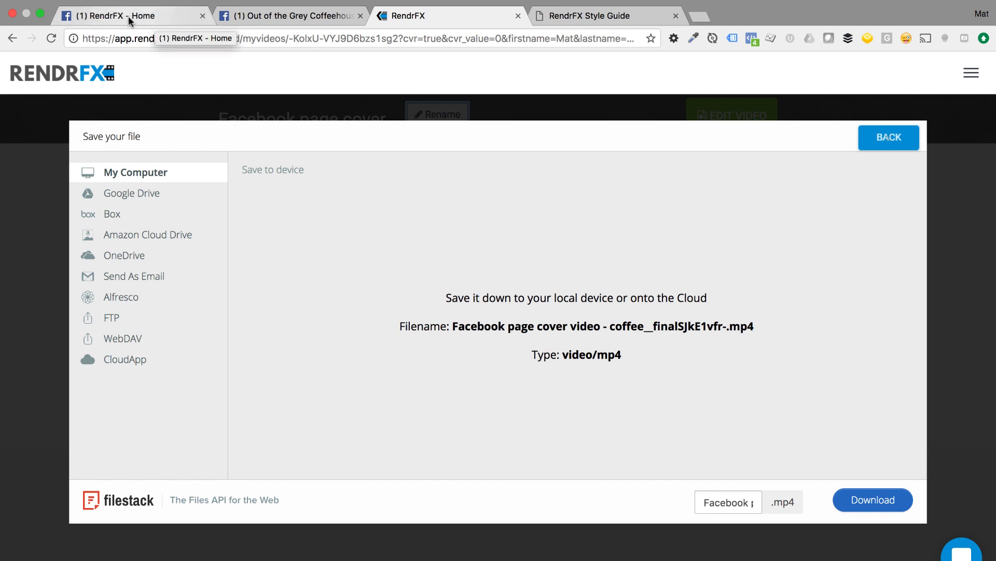
Close the RendrFX Style Guide and Out of the Grey Coffeehouse pages and switch to the RendrFX Facebook page.
left_click(675, 31)
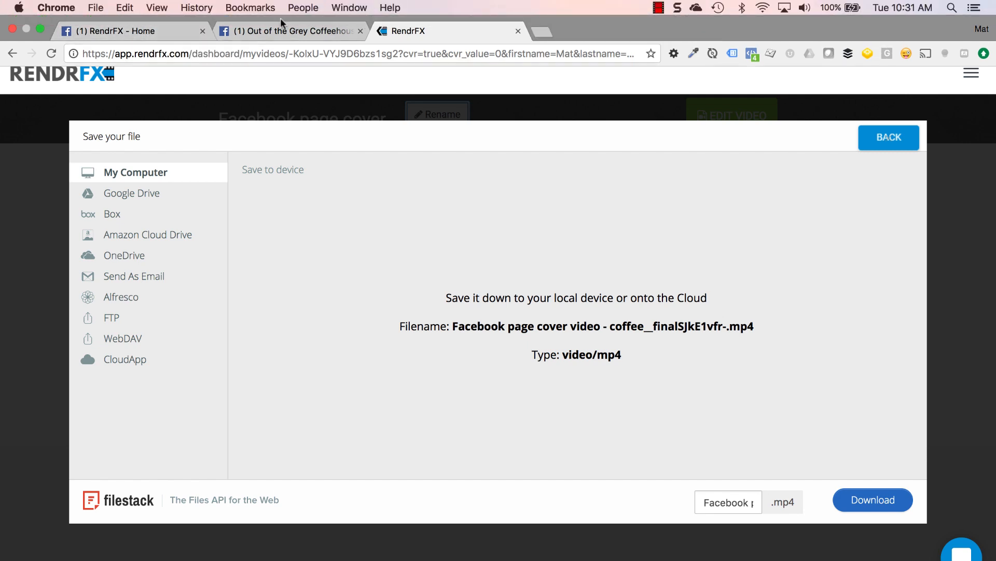
left_click(267, 31)
left_click(361, 32)
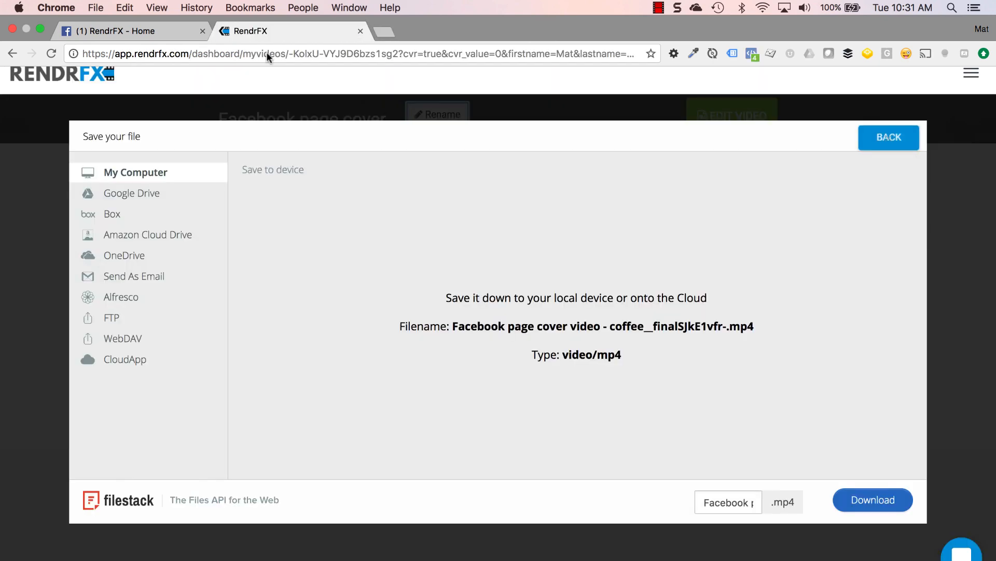
left_click(173, 29)
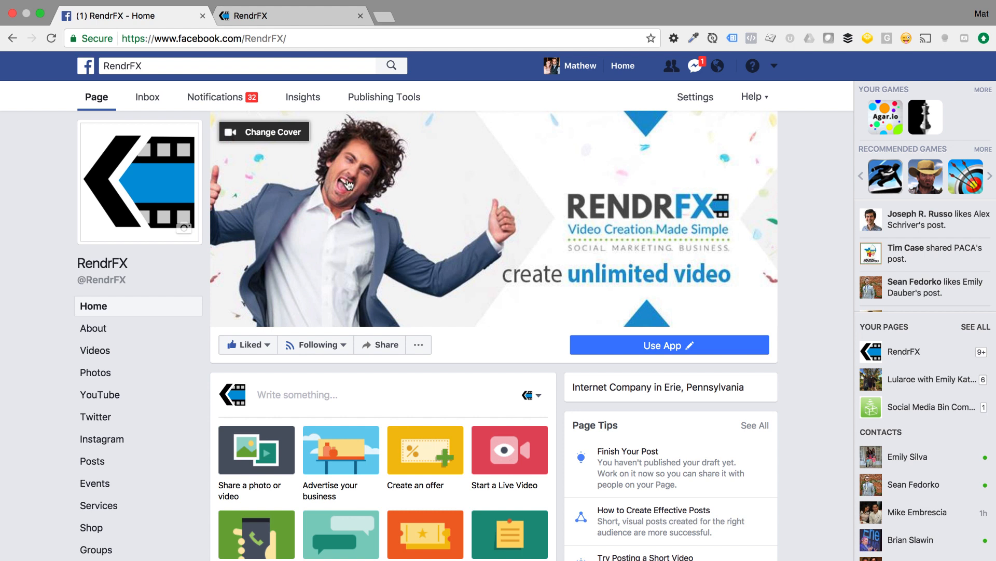
Look through the Facebook page's existing videos as cover options and close the selection without choosing one.
left_click(277, 134)
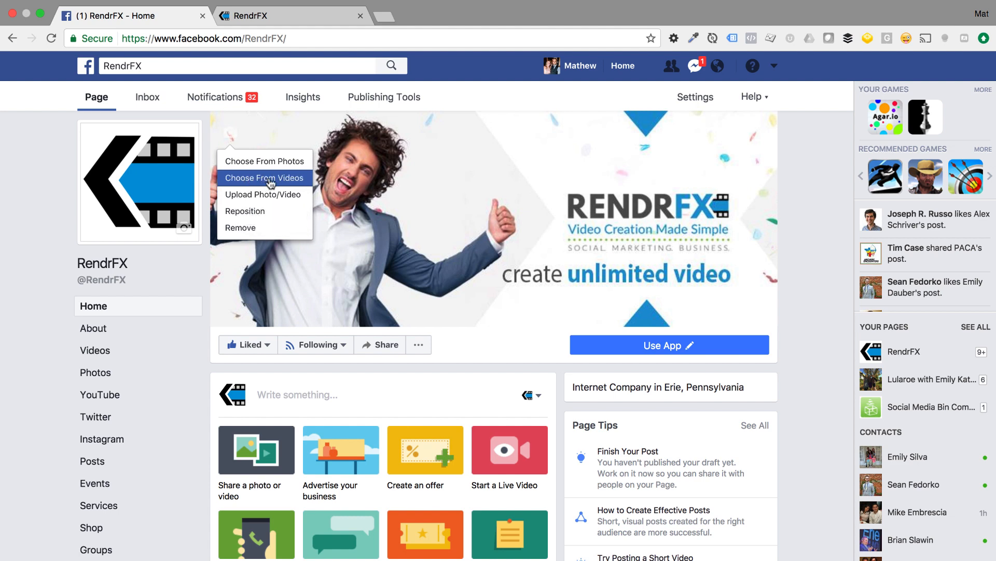
left_click(268, 178)
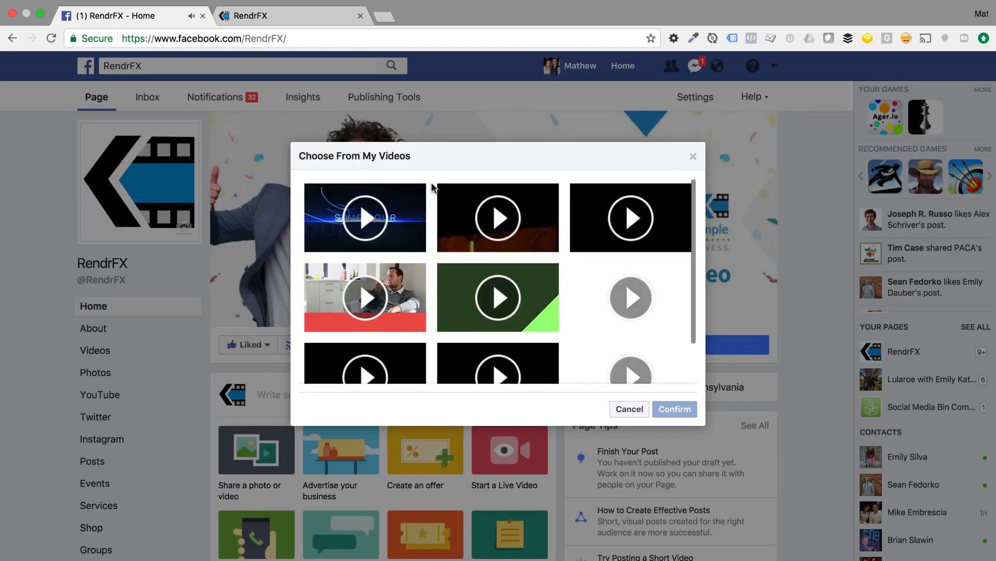
scroll(438, 192, "down", 2)
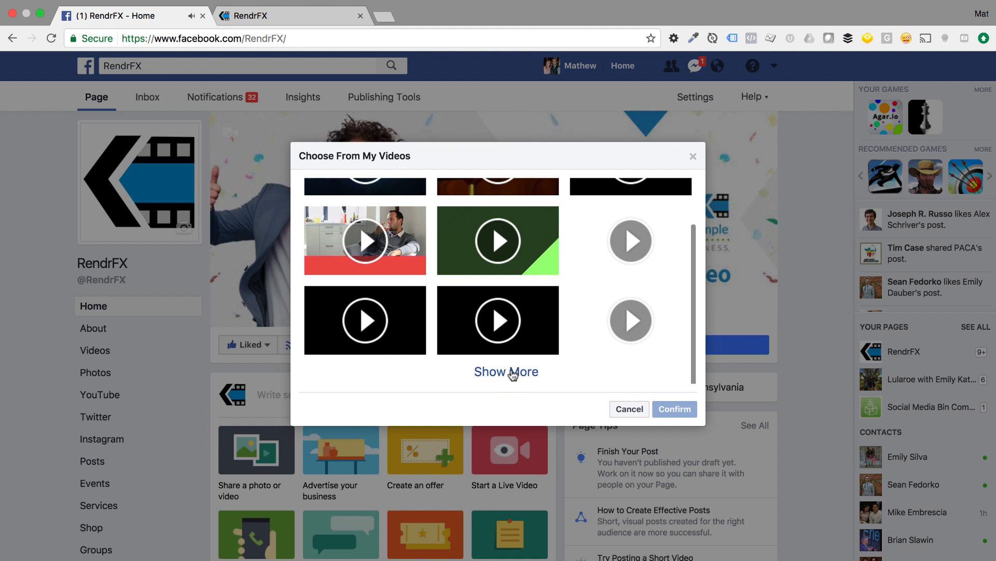
left_click(511, 372)
scroll(434, 345, "down", 3)
scroll(434, 344, "down", 3)
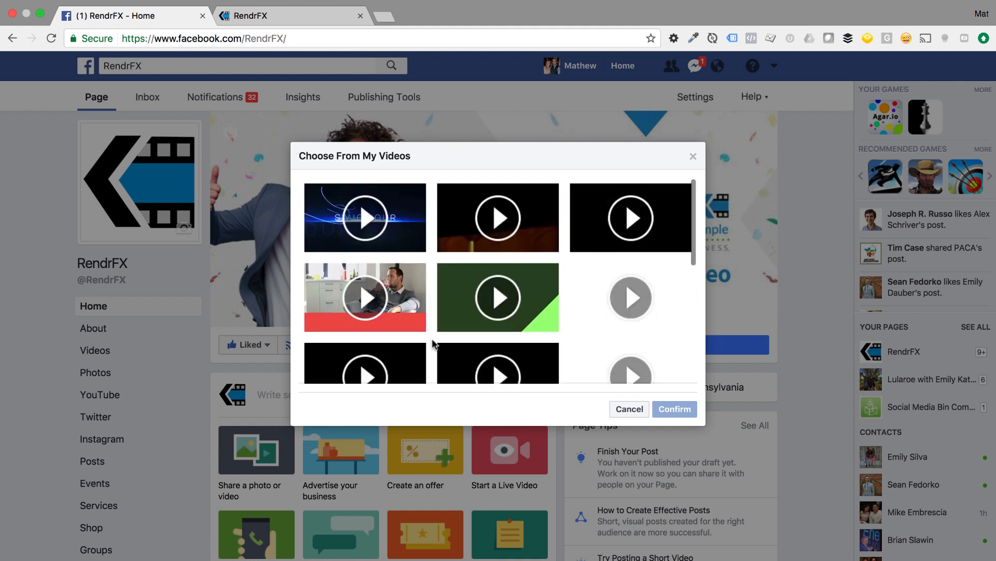
left_click(634, 409)
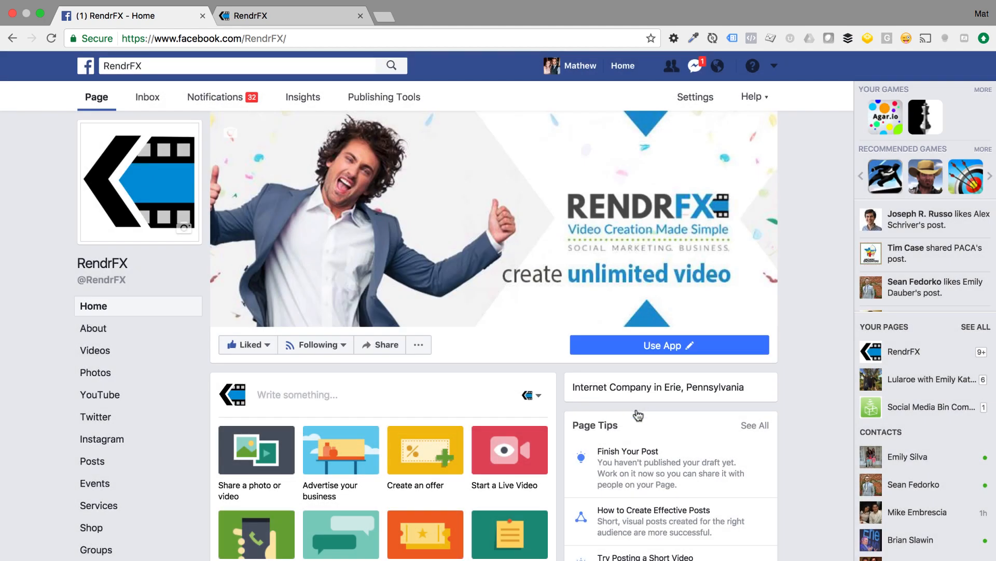
Upload "Facebook page cover video - coffee__finalSJkE1vfr-.mp4" from the Downloads folder as the Facebook page's new cover.
left_click(286, 138)
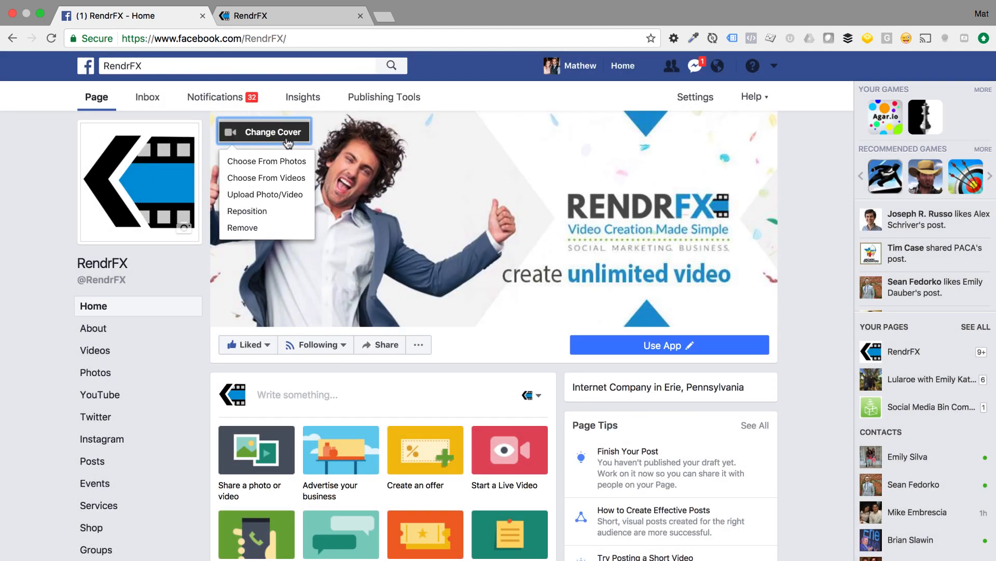
left_click(267, 196)
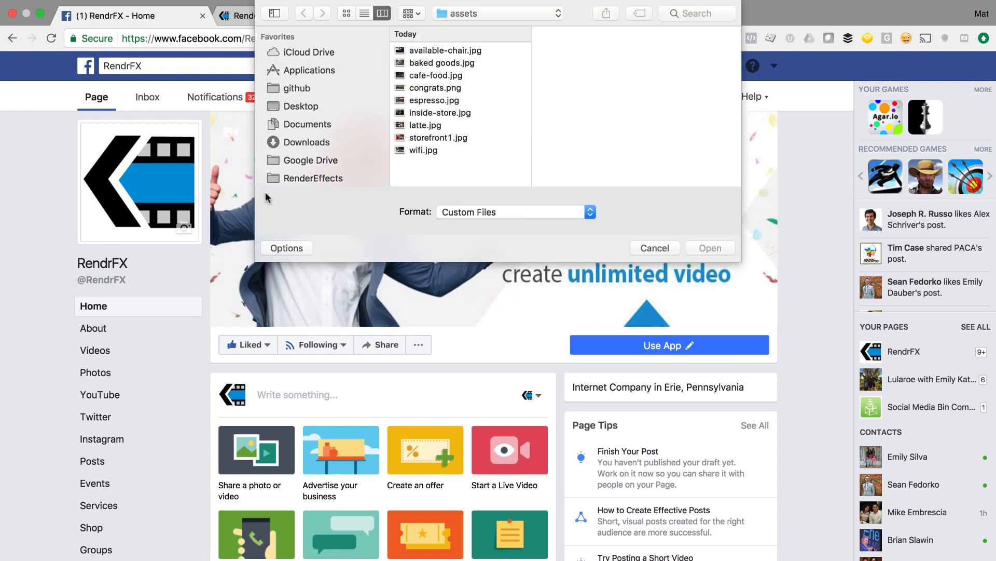
left_click(313, 142)
left_click(449, 51)
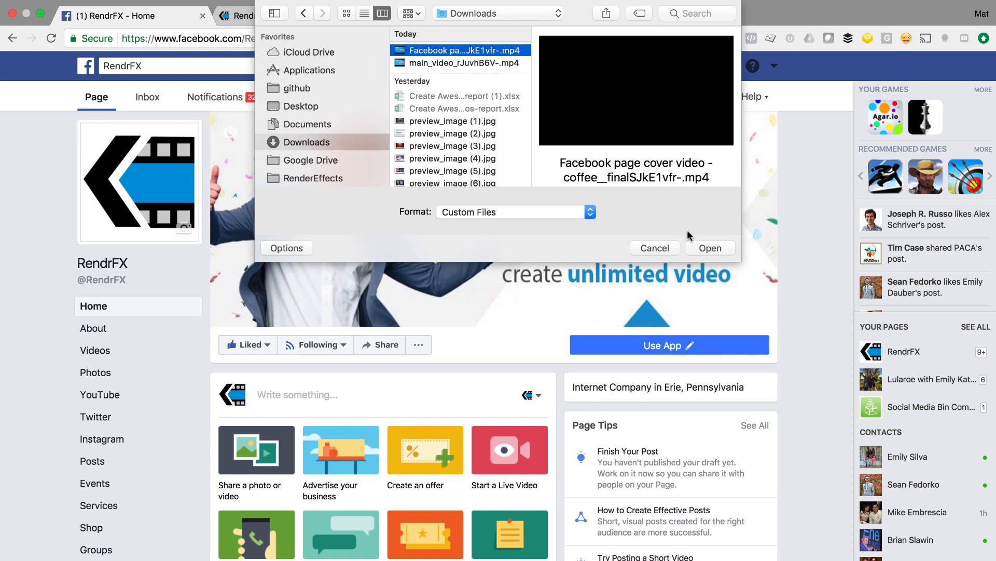
left_click(711, 245)
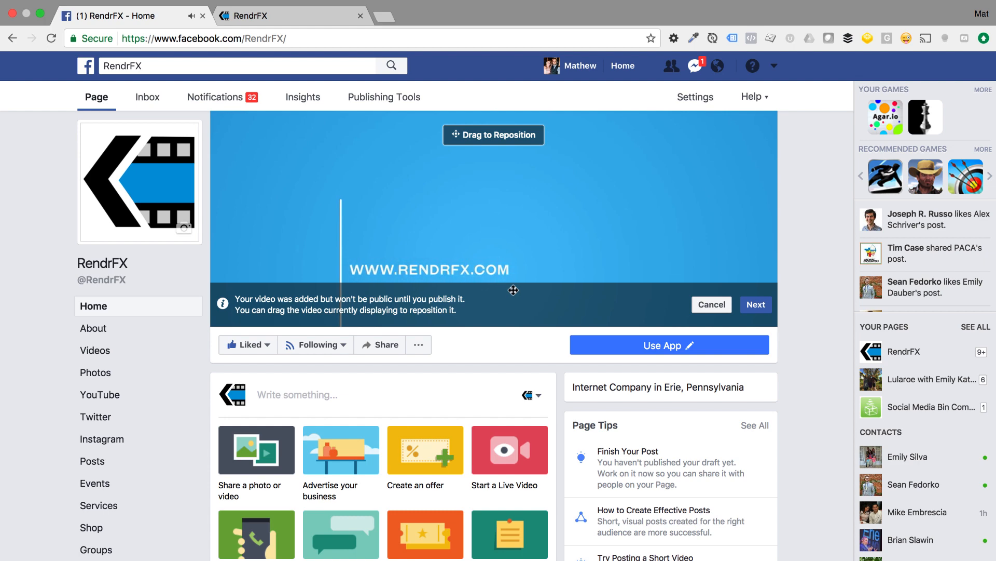
Raise the sound volume for the cover video's preview and reposition the video vertically so its captions fit within the cover frame.
key("XF86AudioRaiseVolume")
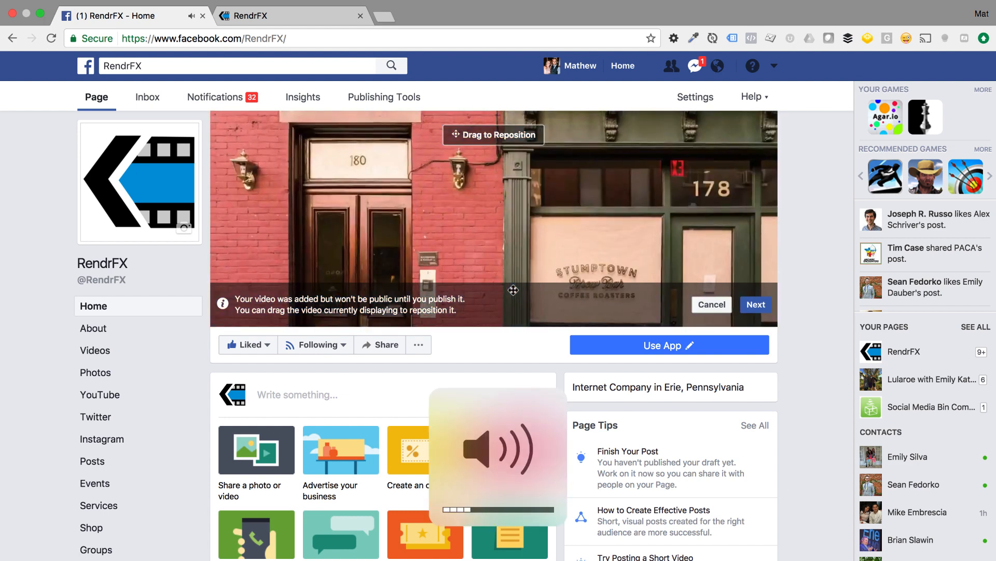
key("XF86AudioRaiseVolume")
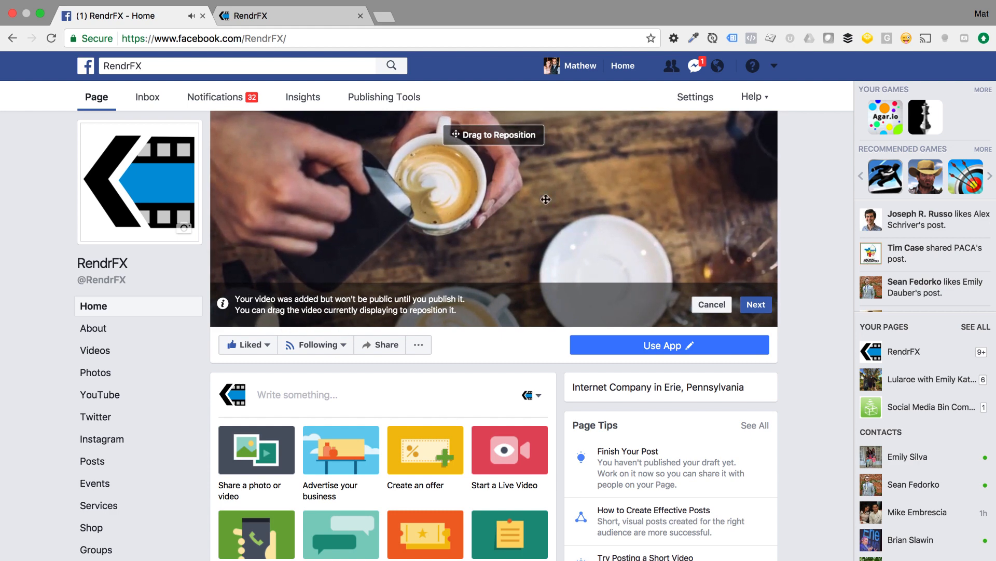
left_click_drag(586, 243, 594, 123)
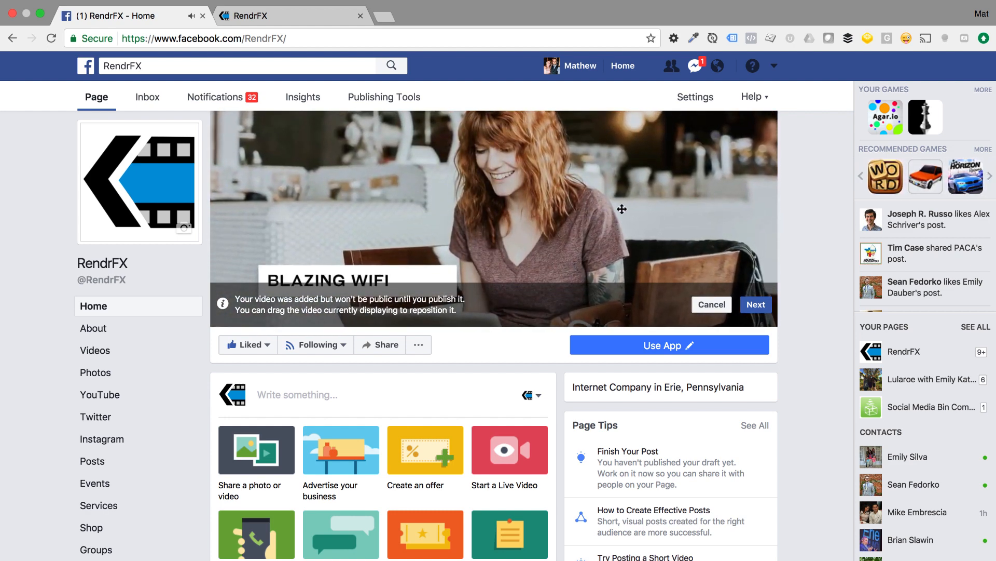
left_click_drag(622, 208, 622, 227)
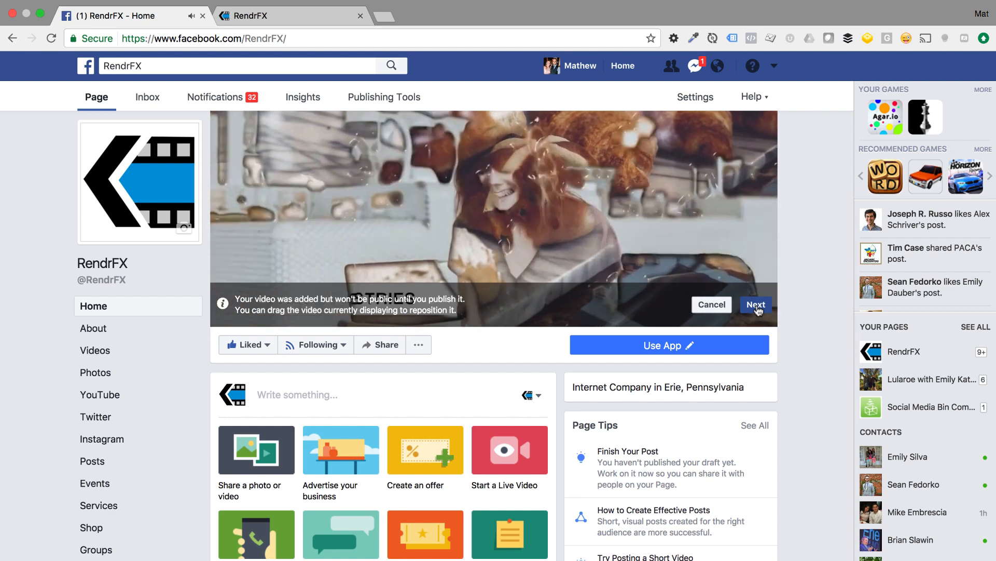
Choose thumbnail 3 of 10, the storefront with the 9AM-5PM caption, for the cover video and publish it.
left_click(757, 305)
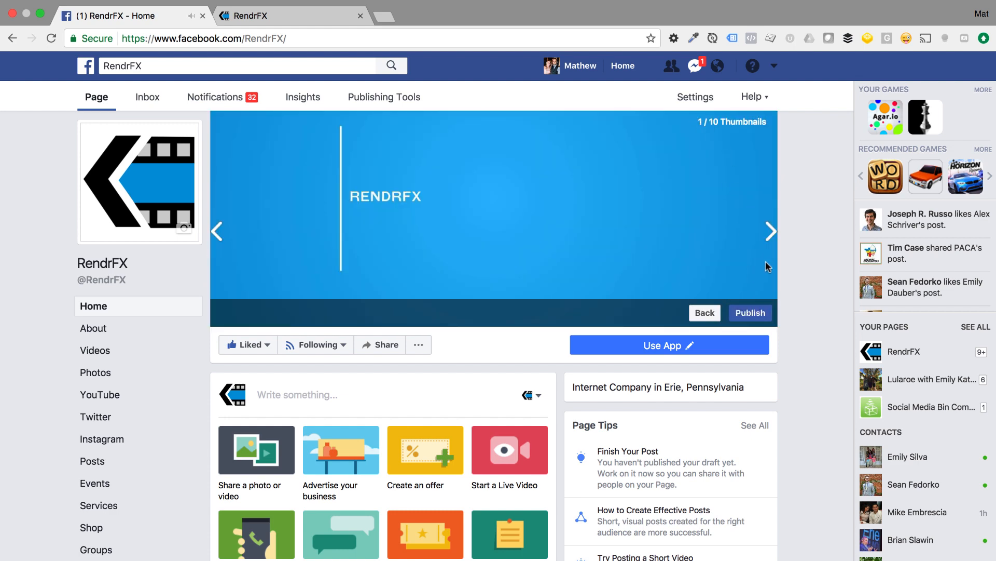
left_click(771, 232)
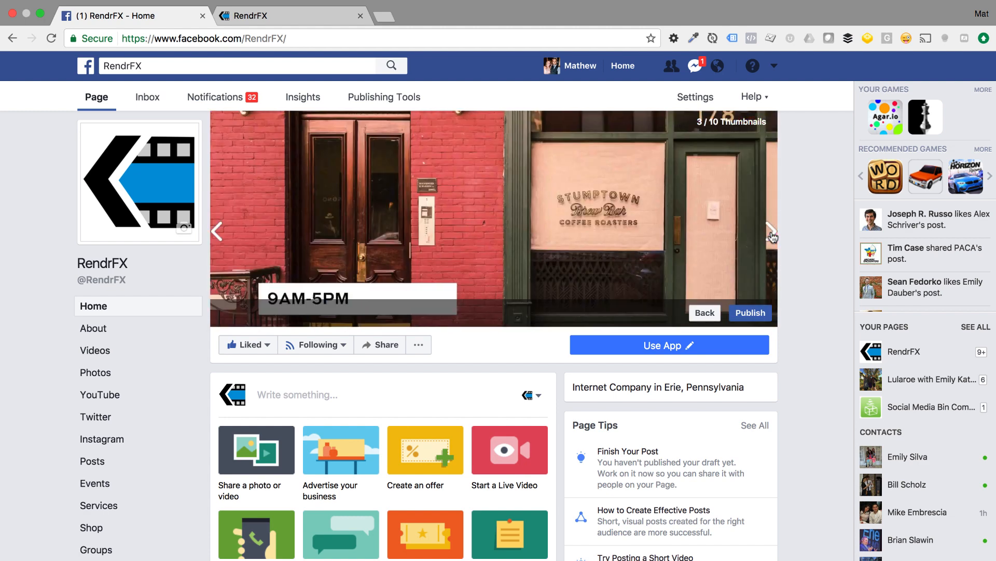
left_click(770, 232)
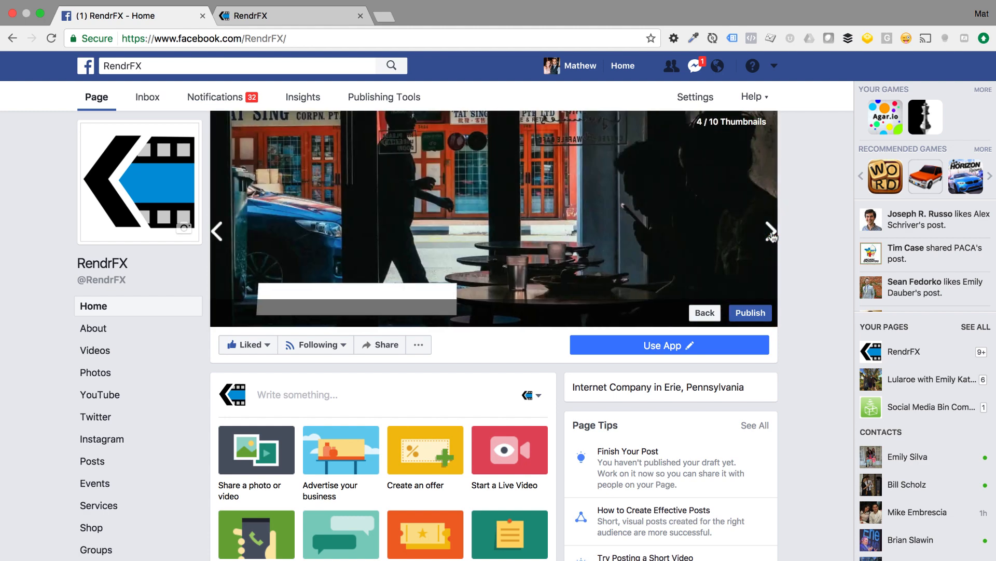
left_click(213, 232)
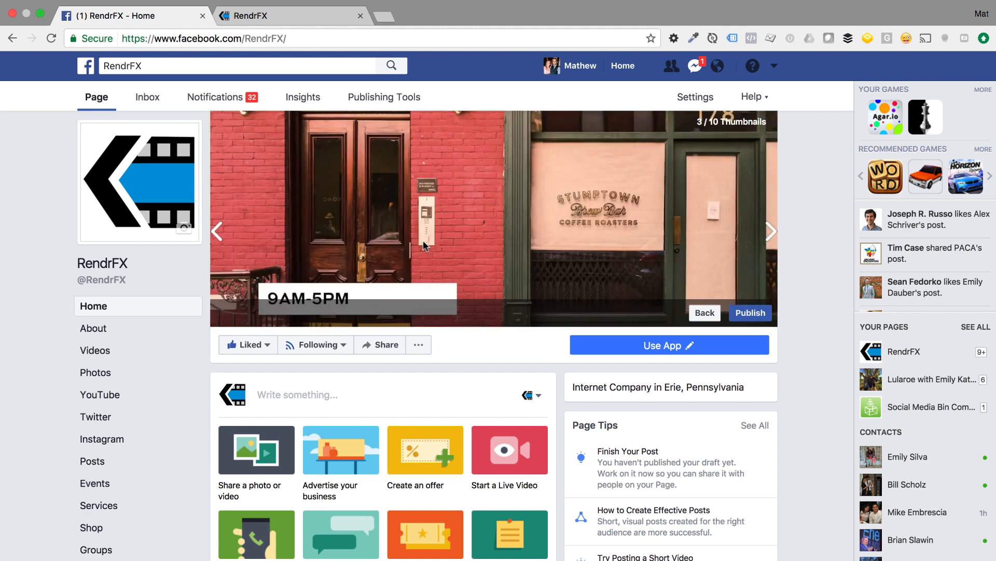
left_click(747, 315)
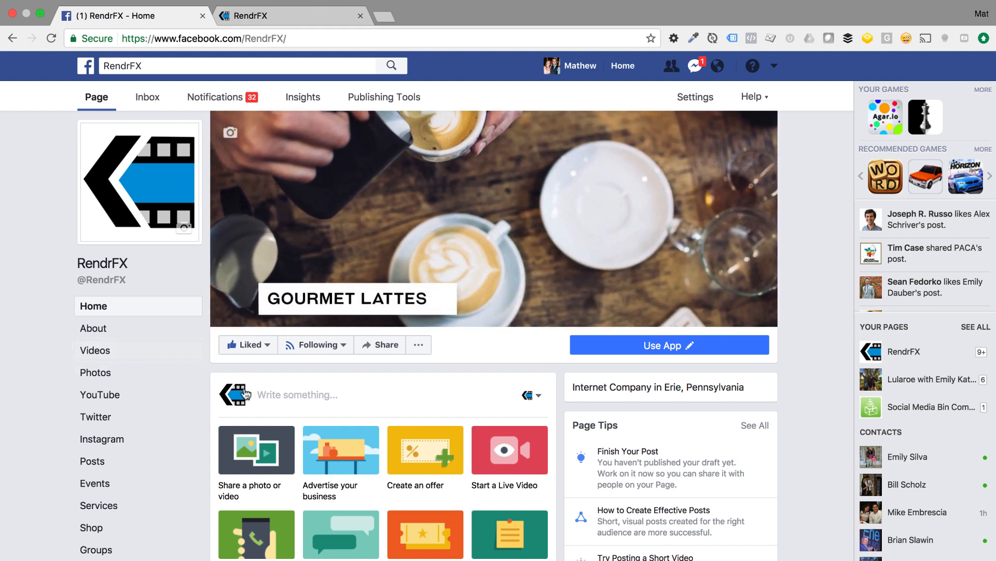
left_click(294, 394)
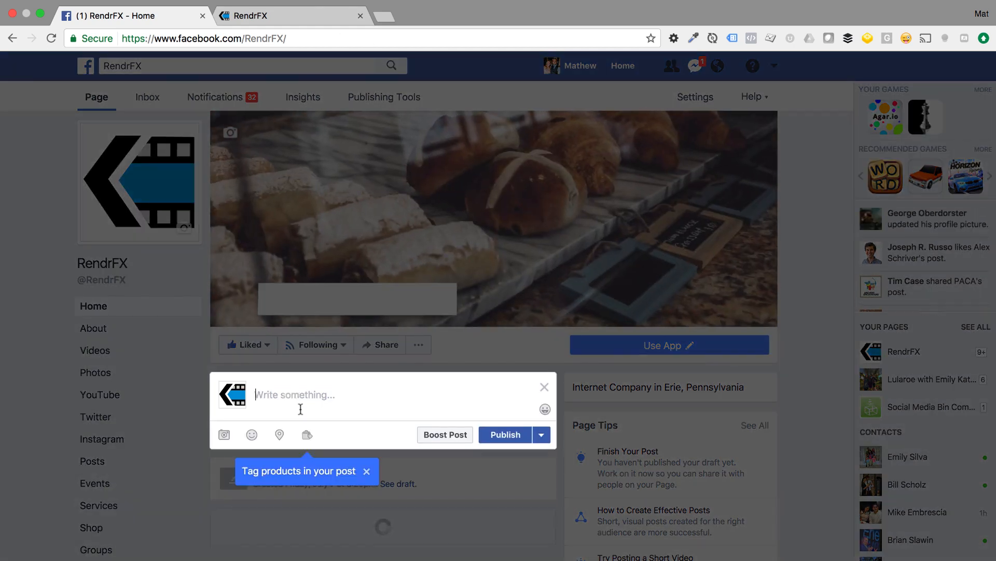
type("hey yall")
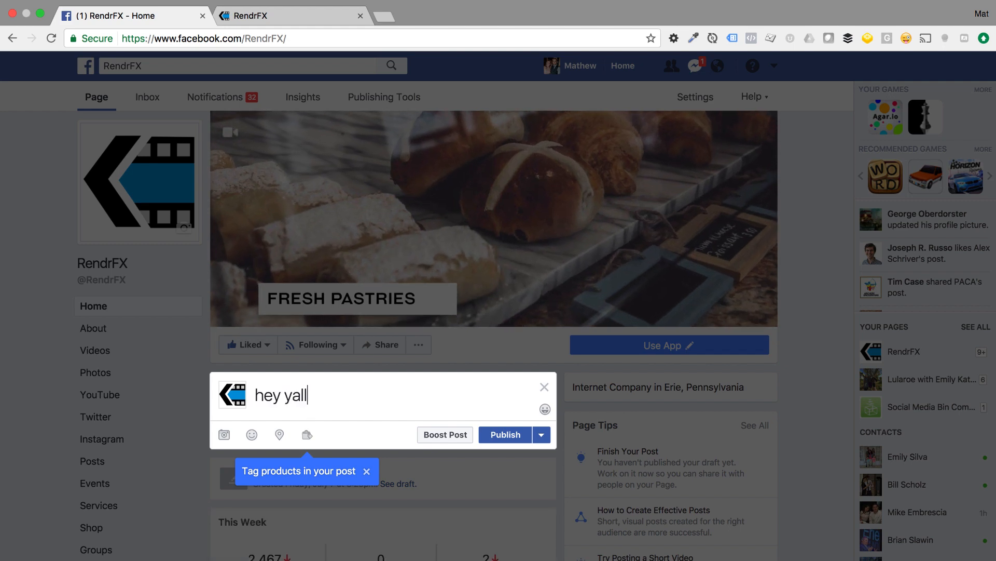
type(" .")
key("BackSpace")
type("look")
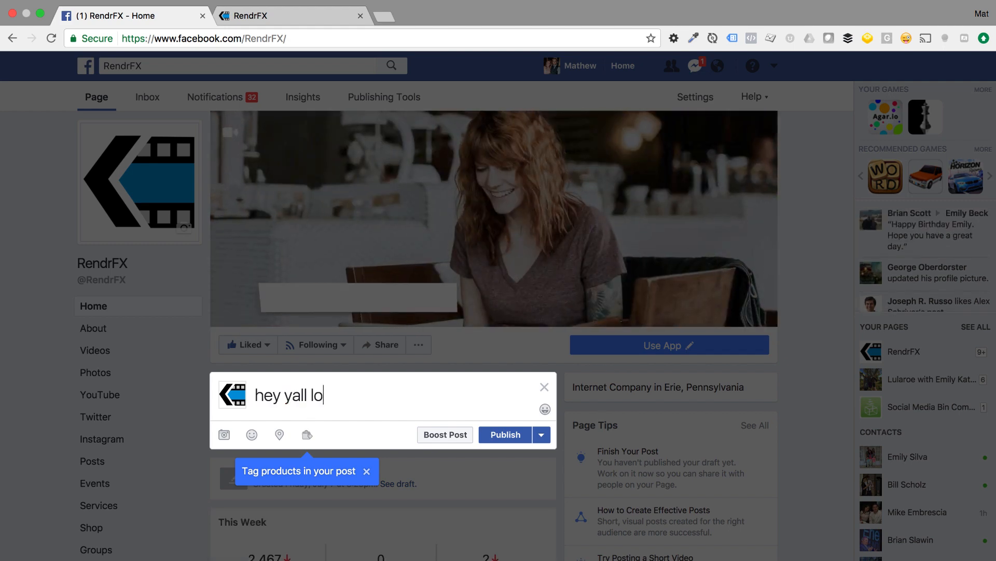
left_click(544, 388)
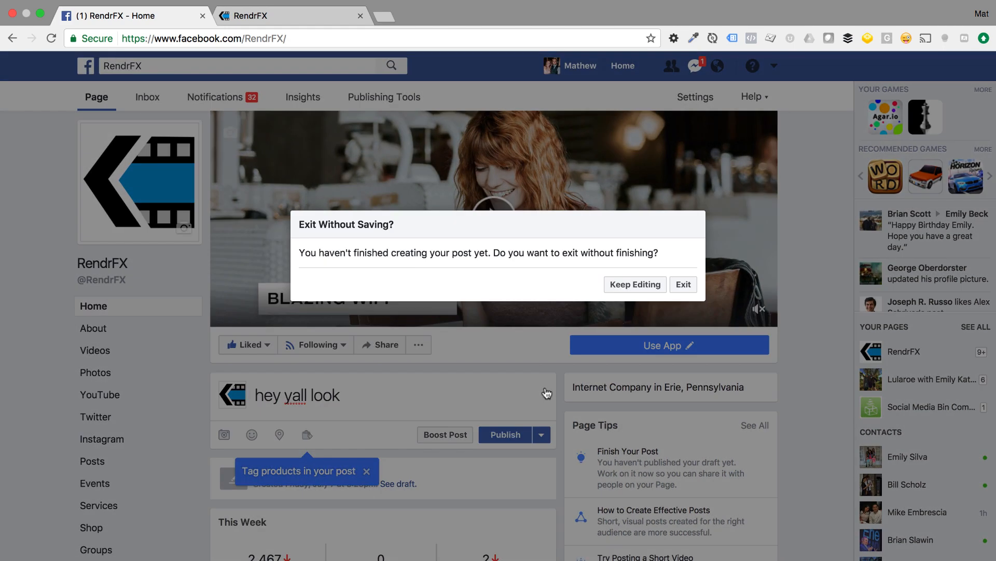
left_click(683, 288)
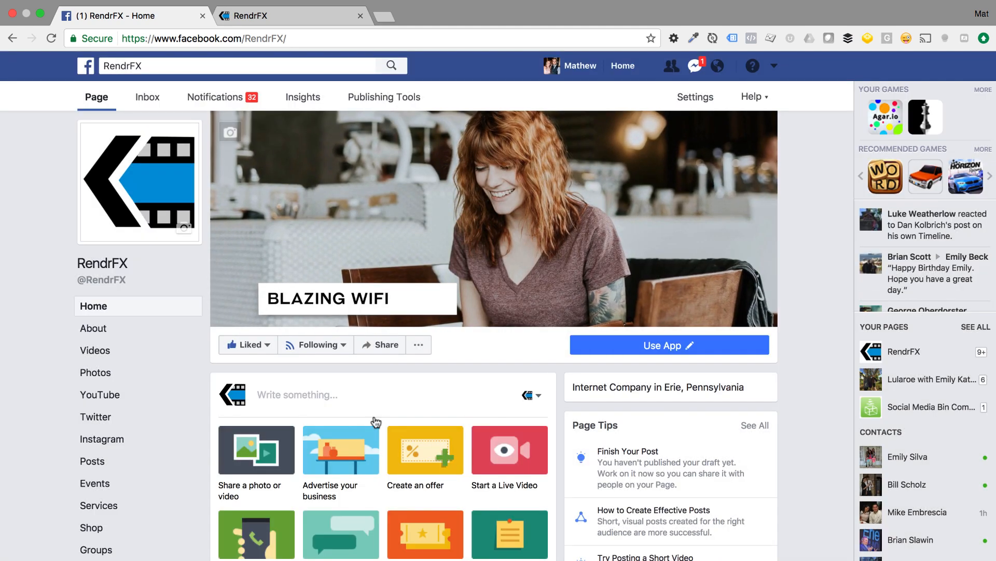